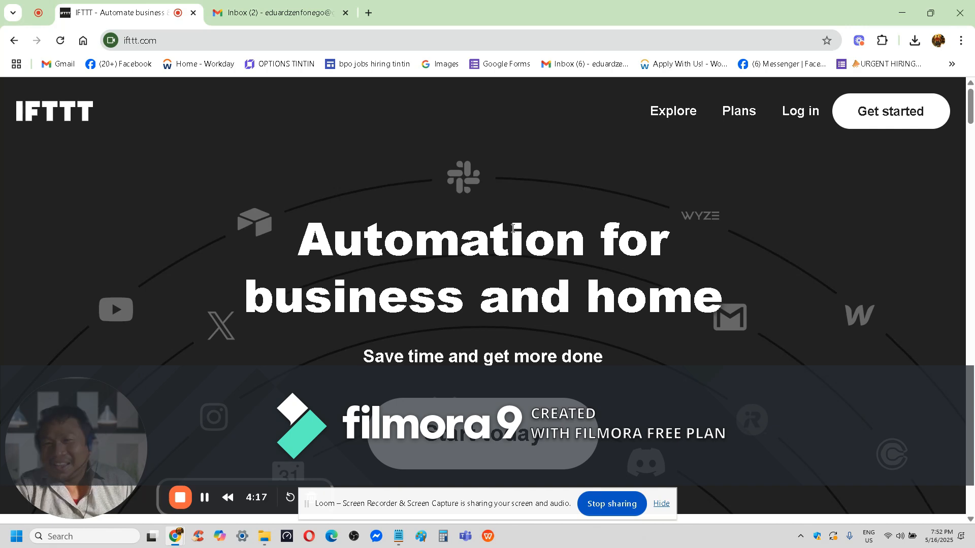
Look over the IFTTT home page and open the sign-up form for a new account.
scroll(595, 260, "down", 2)
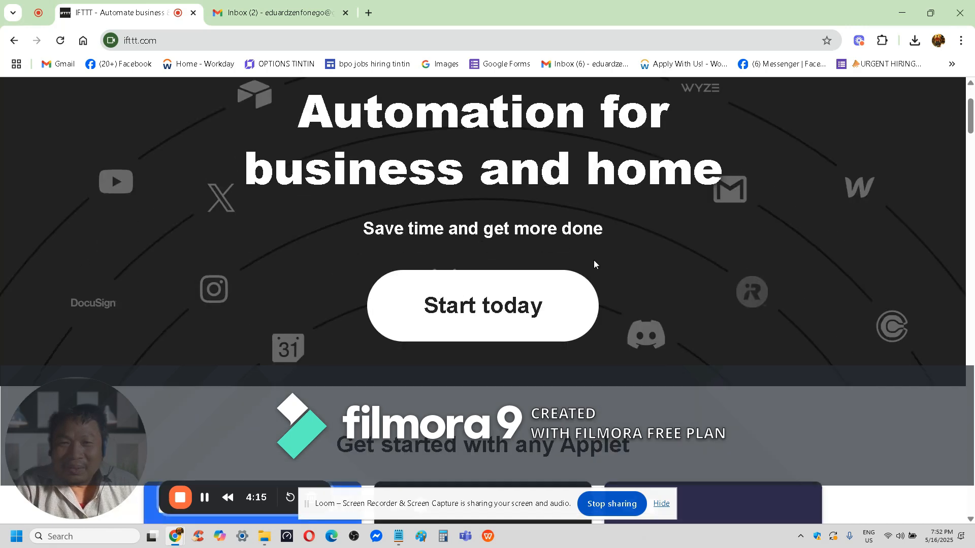
scroll(595, 260, "up", 2)
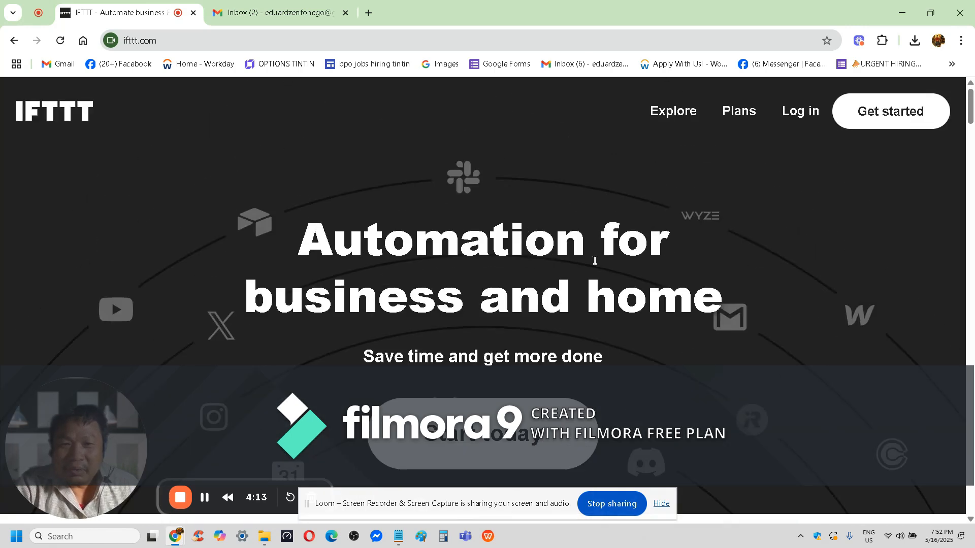
scroll(595, 261, "down", 5)
scroll(593, 261, "up", 6)
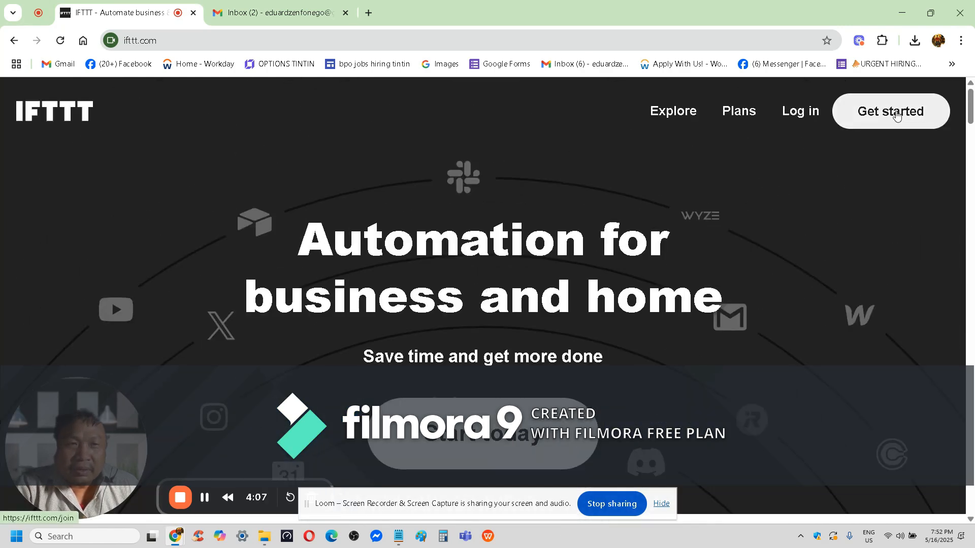
left_click(896, 115)
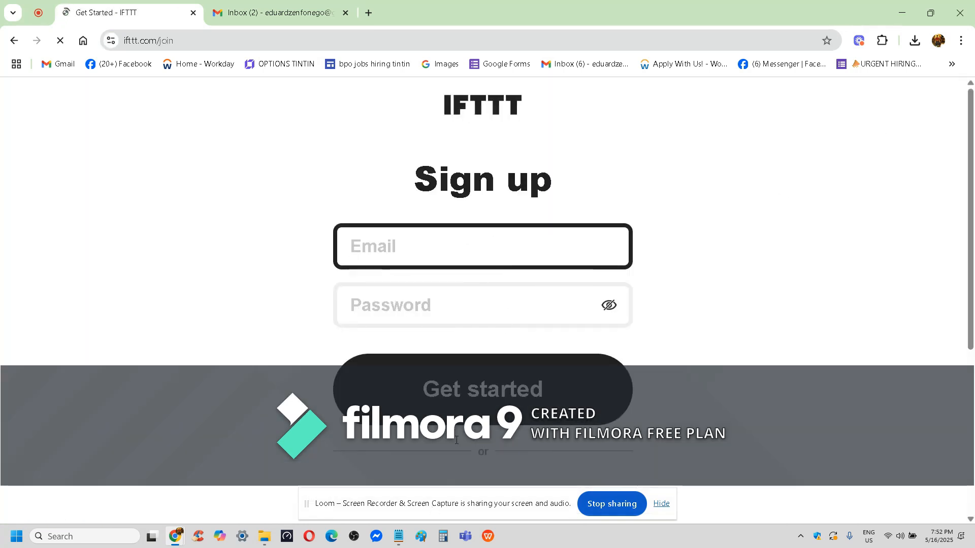
Sign up for IFTTT with Google, choosing the third listed Google account.
scroll(456, 440, "down", 5)
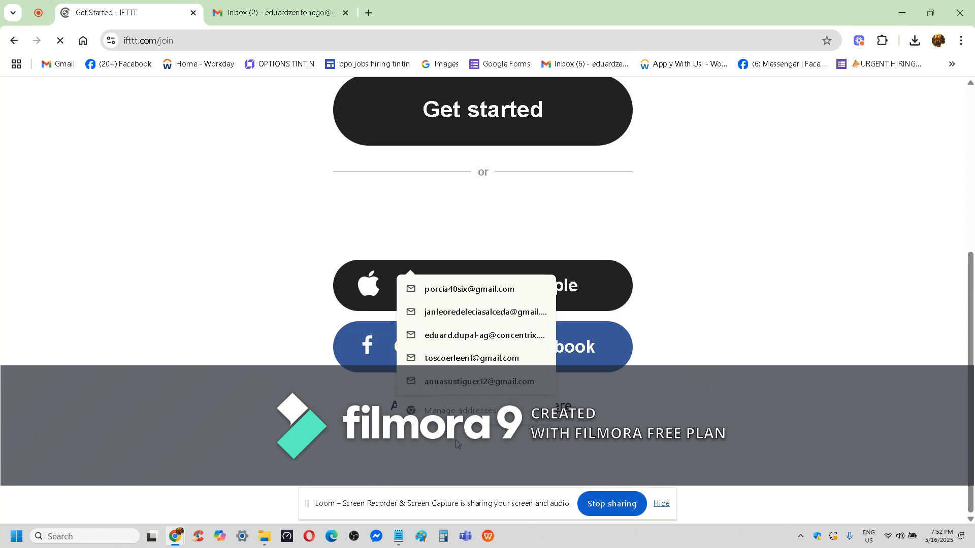
left_click(878, 330)
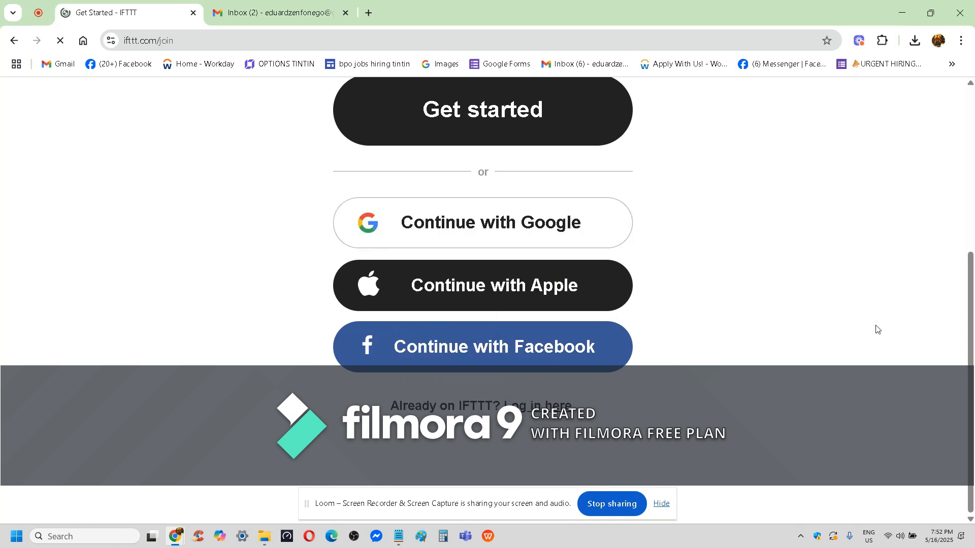
left_click(486, 234)
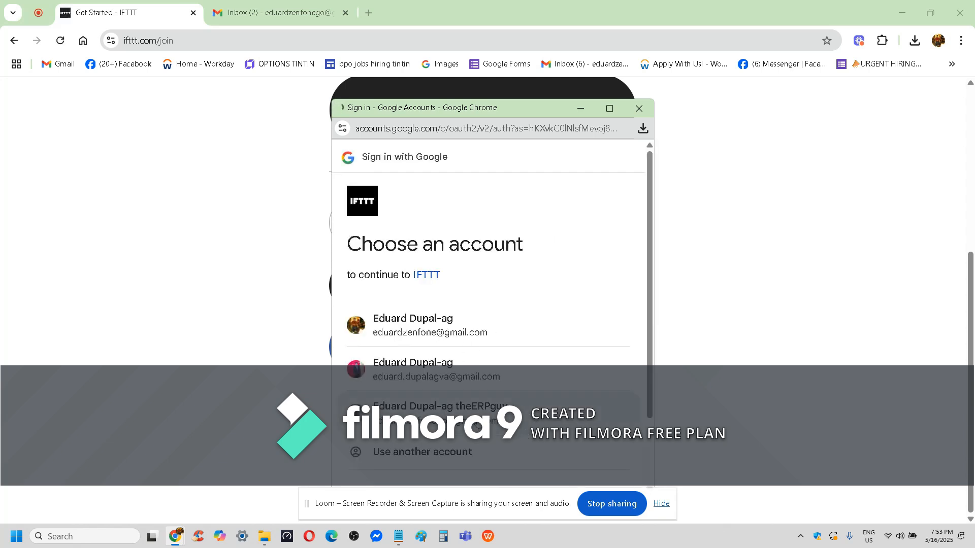
double_click(478, 423)
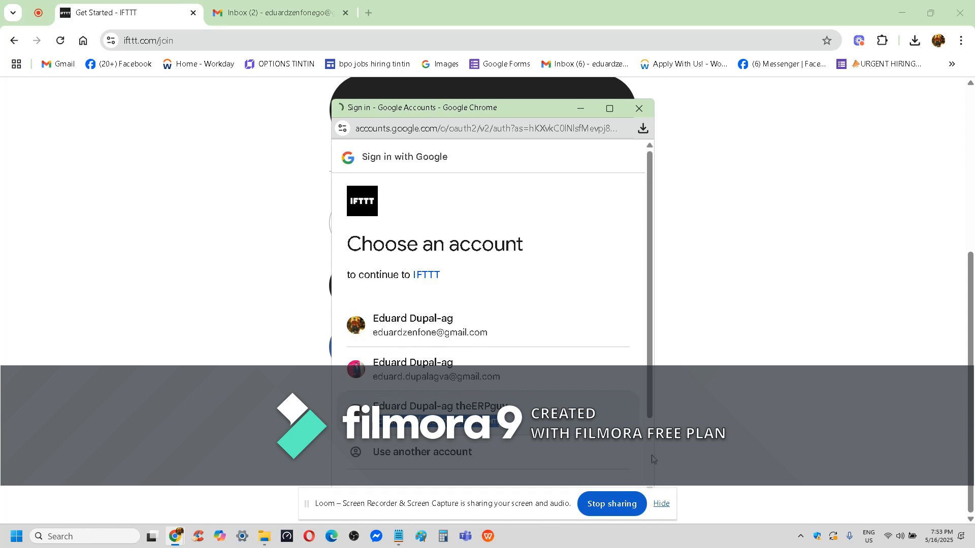
left_click(532, 331)
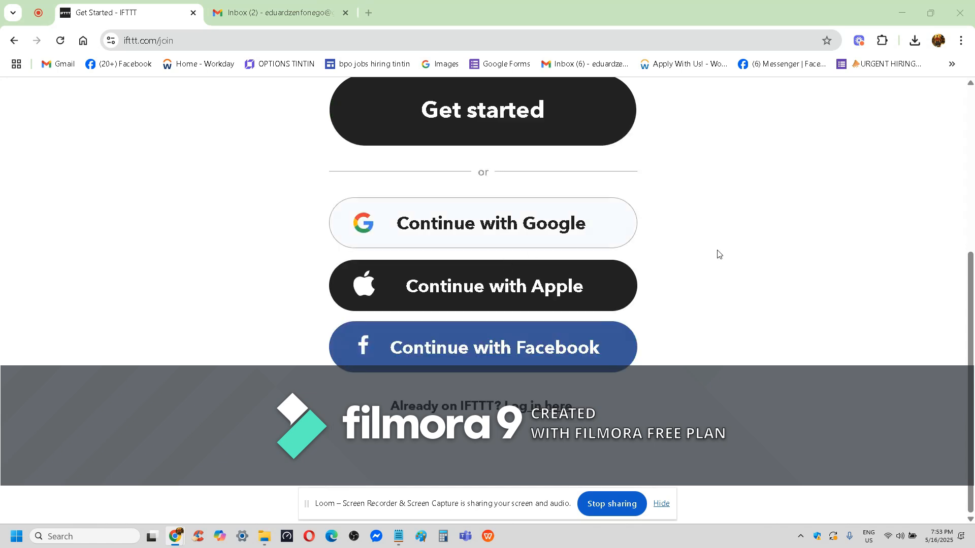
scroll(745, 262, "up", 3)
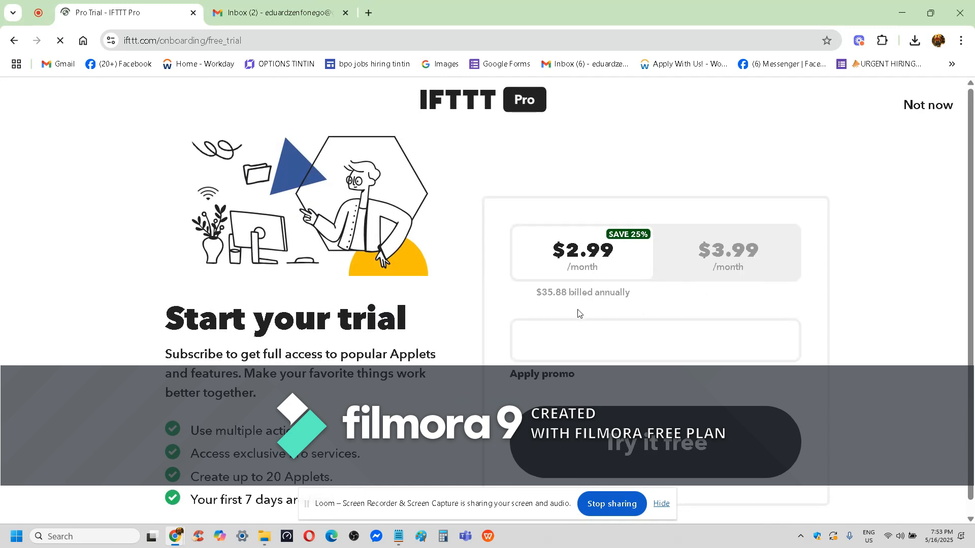
Decline the Pro trial offer without entering card details and continue to the Explore page.
left_click(645, 455)
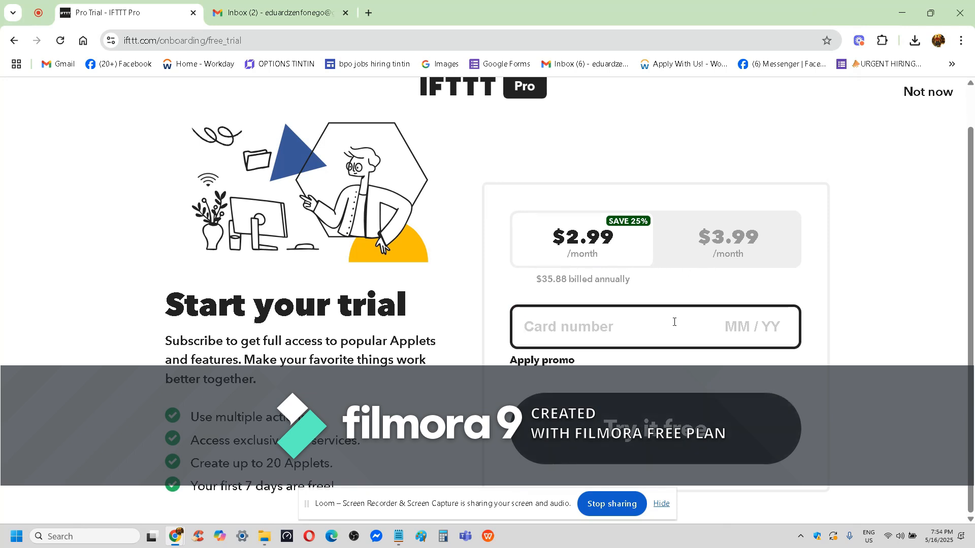
left_click(664, 443)
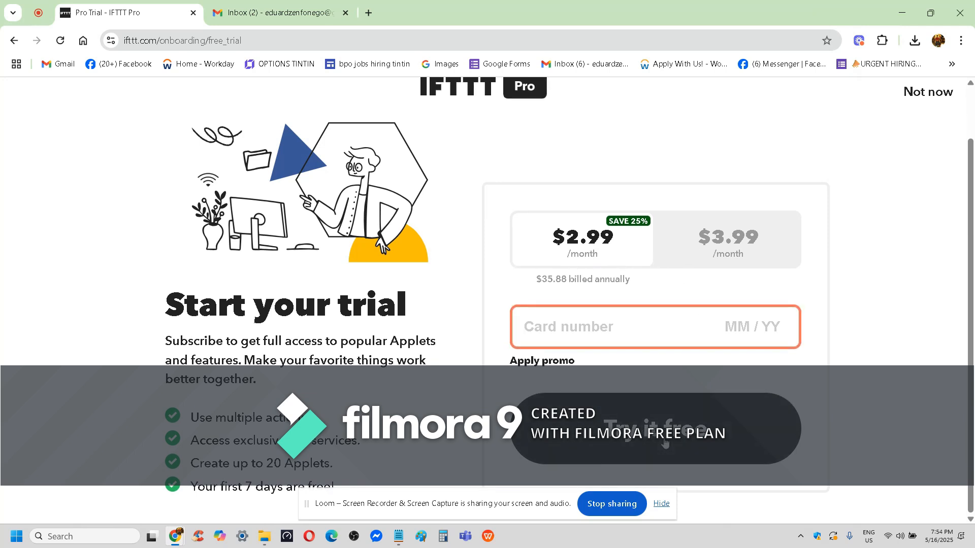
left_click(675, 318)
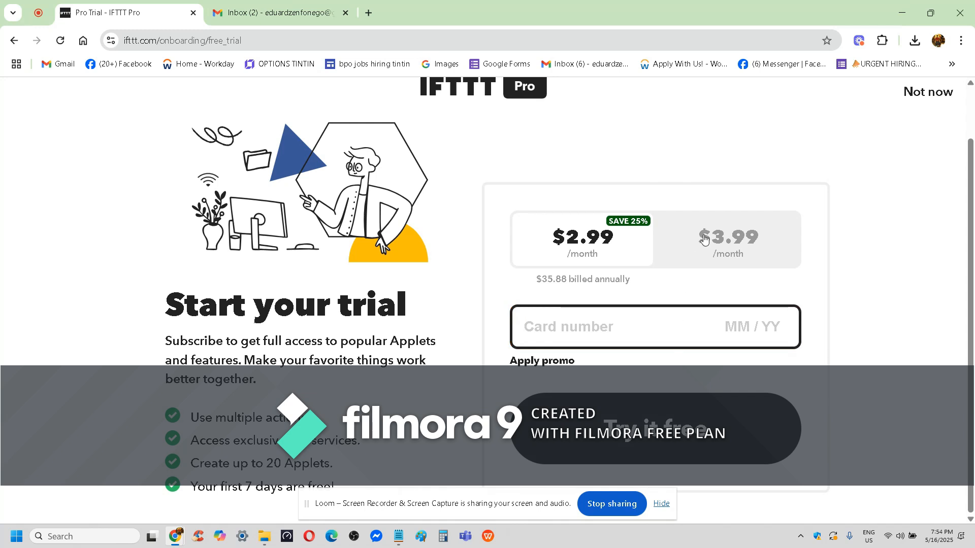
left_click(908, 97)
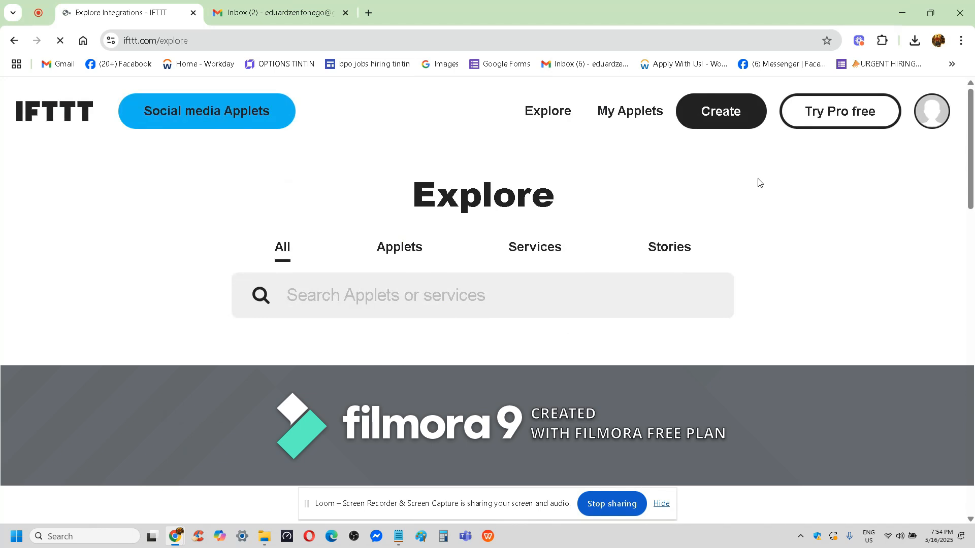
Browse the Explore page's ready-made Applets, services and stories for examples of available automations.
scroll(628, 263, "down", 5)
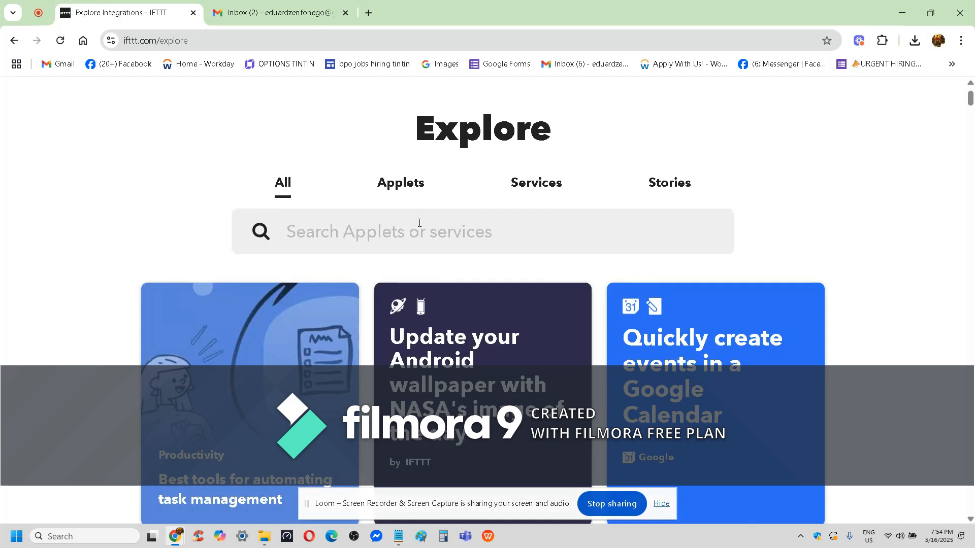
scroll(503, 225, "down", 8)
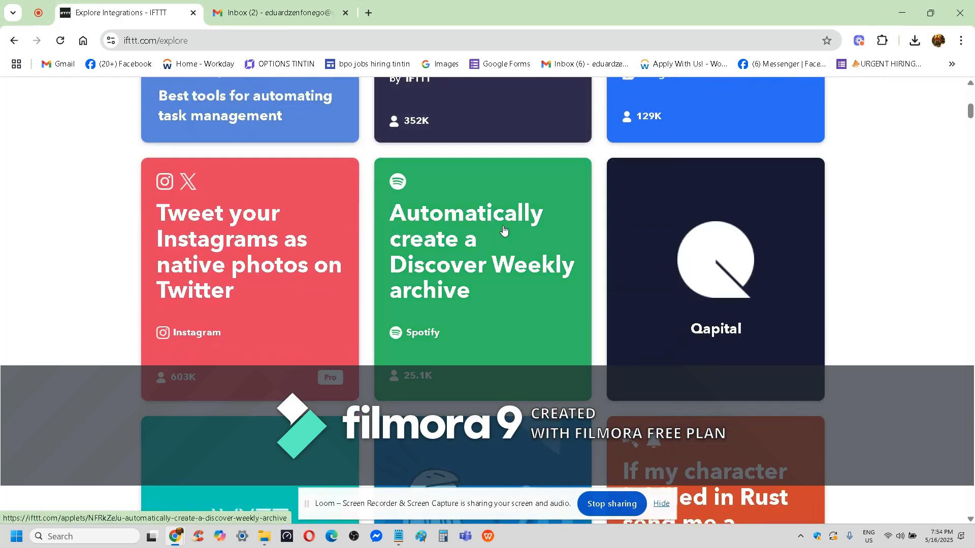
scroll(504, 229, "up", 6)
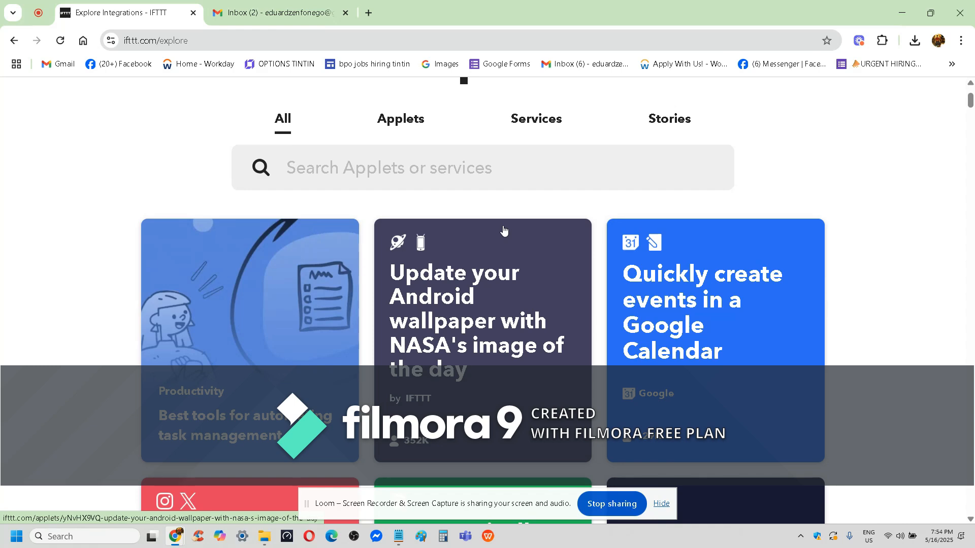
scroll(504, 231, "down", 2)
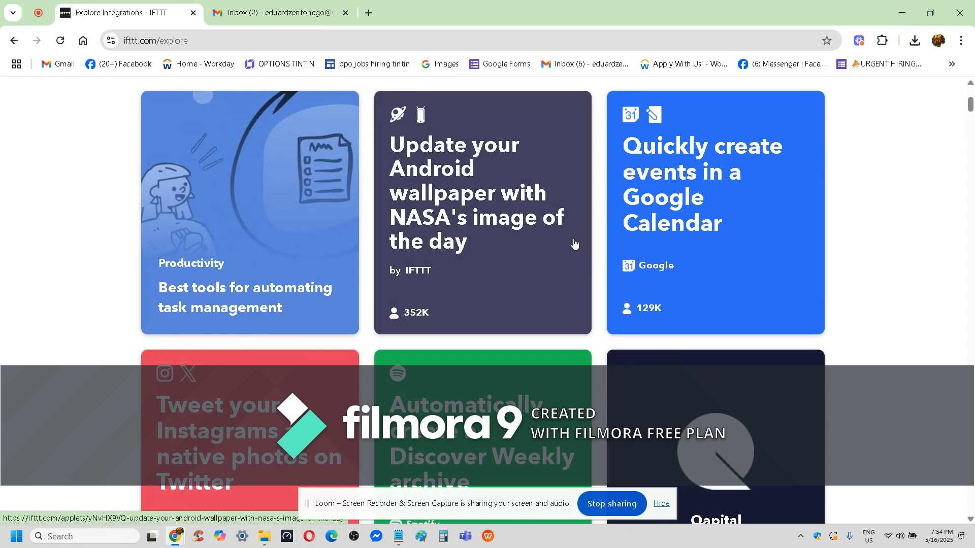
scroll(498, 271, "down", 4)
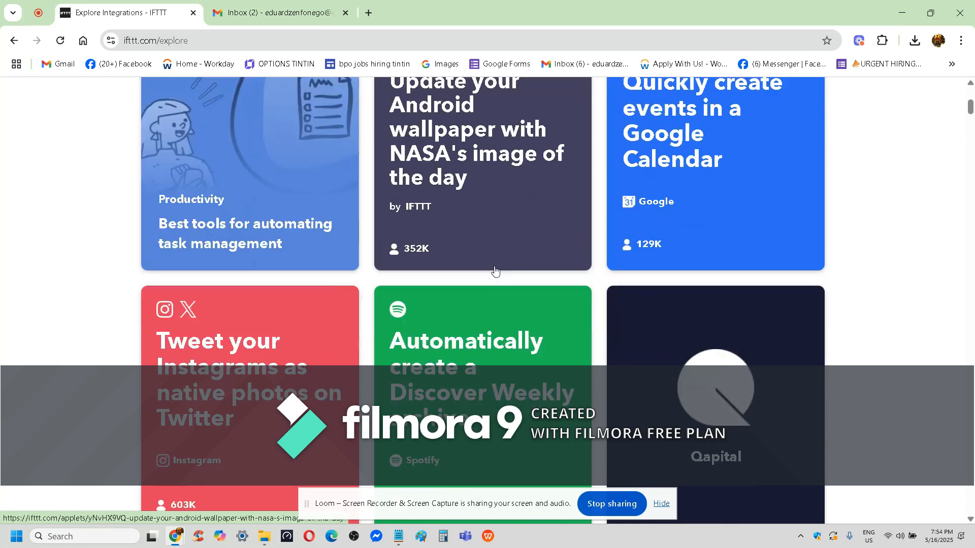
scroll(513, 244, "down", 3)
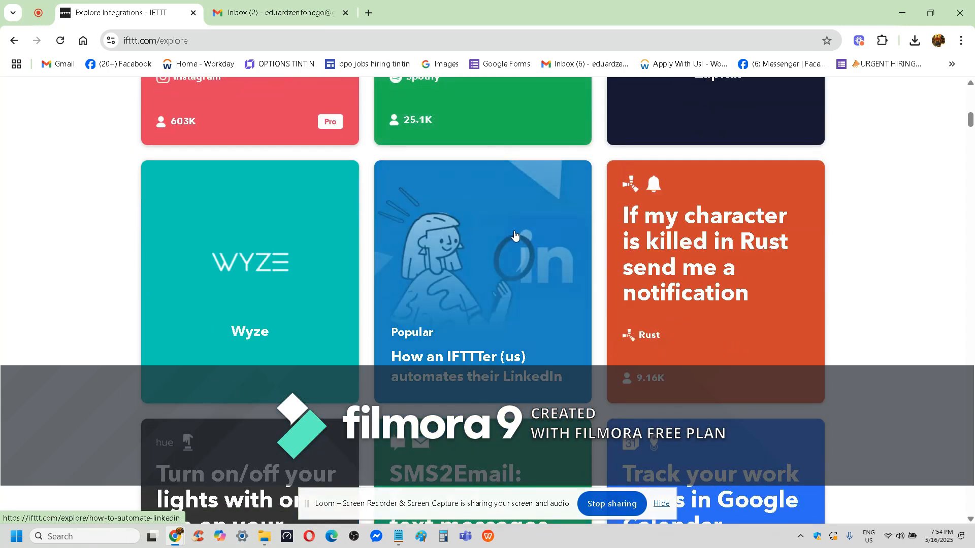
scroll(516, 239, "down", 4)
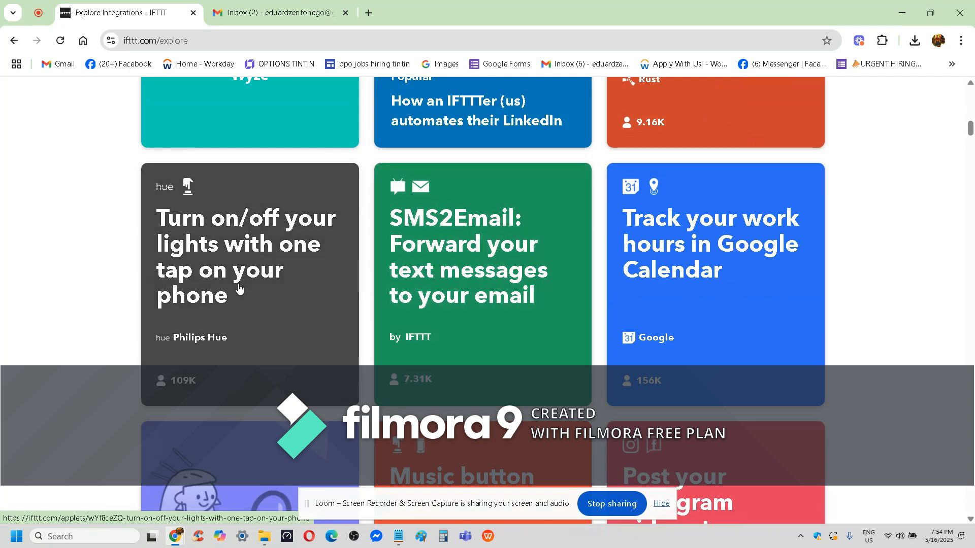
scroll(239, 290, "down", 1)
scroll(239, 288, "down", 2)
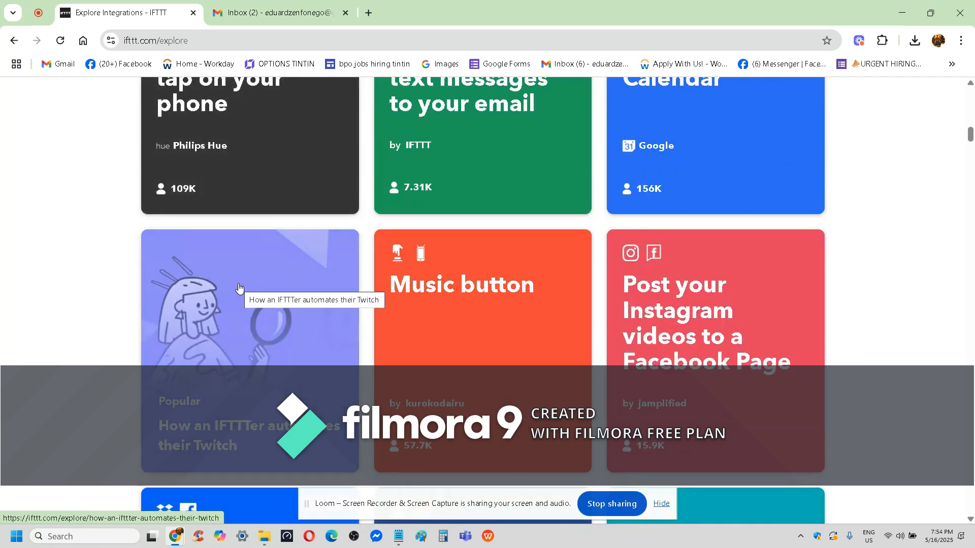
scroll(240, 290, "down", 1)
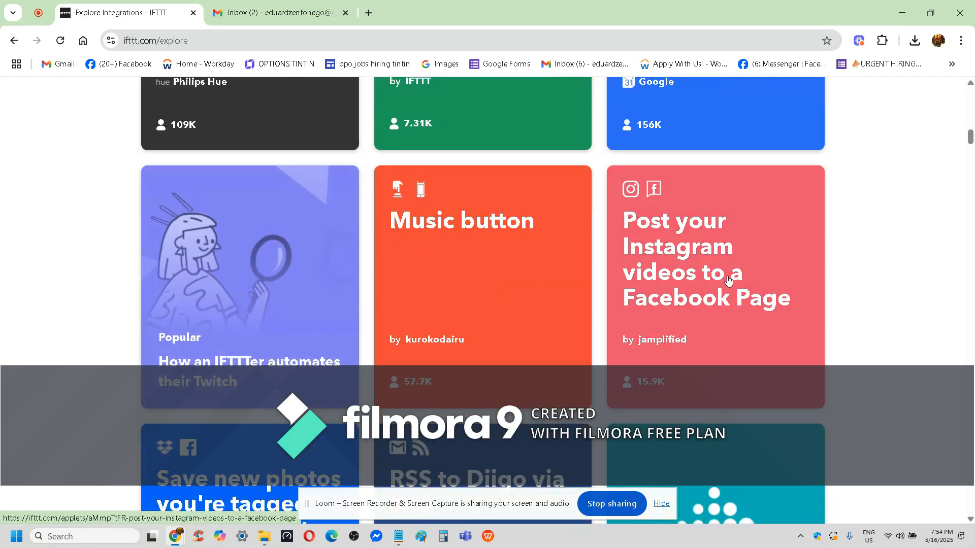
scroll(455, 308, "down", 4)
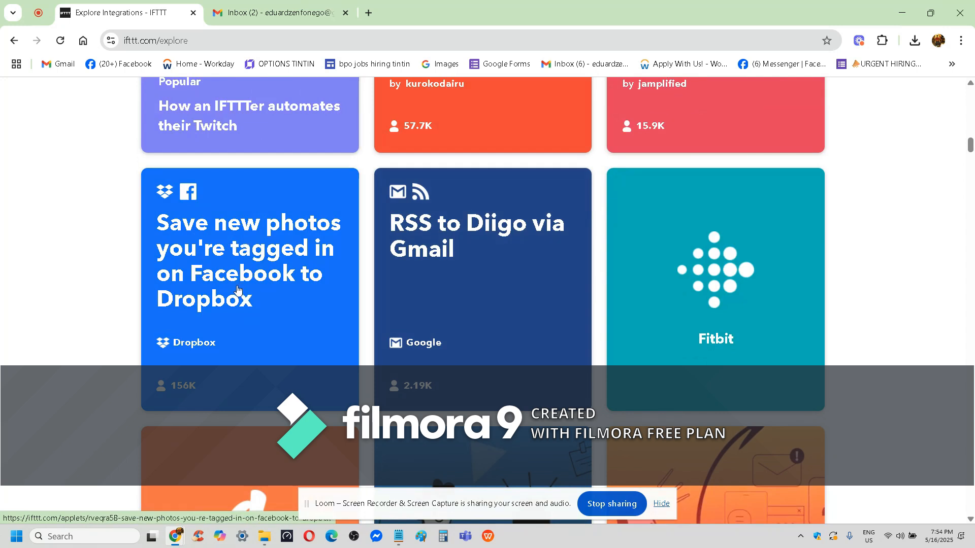
scroll(485, 267, "down", 5)
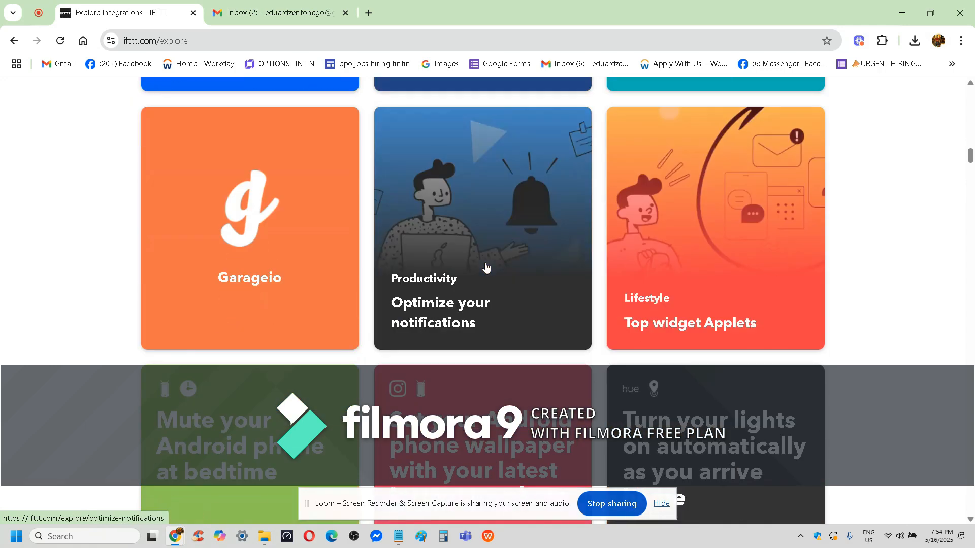
scroll(485, 268, "down", 3)
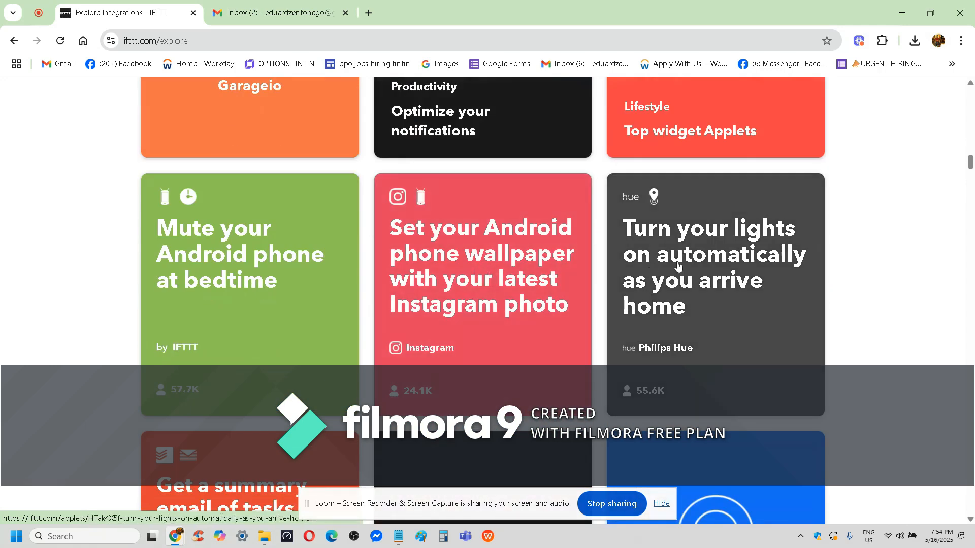
scroll(710, 267, "down", 1)
scroll(710, 268, "down", 3)
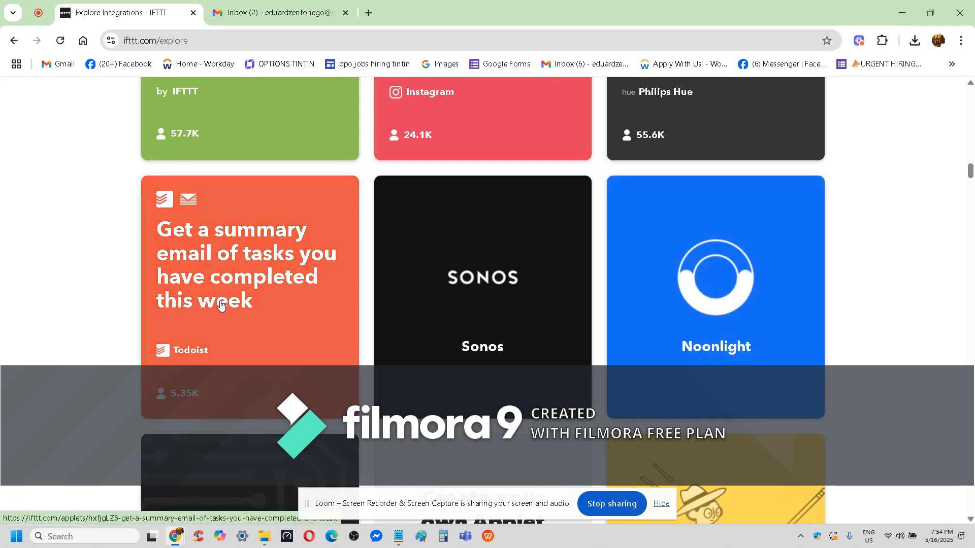
scroll(220, 305, "down", 5)
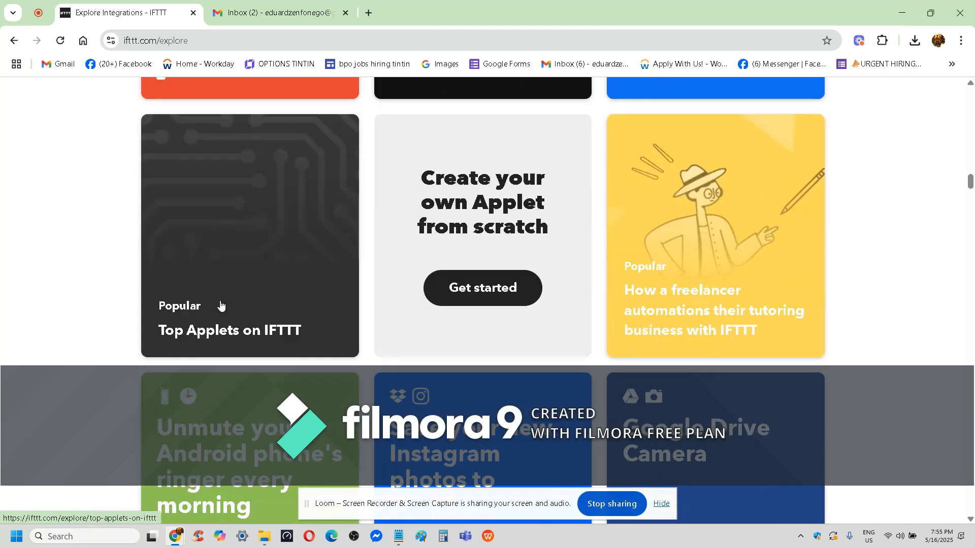
scroll(221, 305, "down", 5)
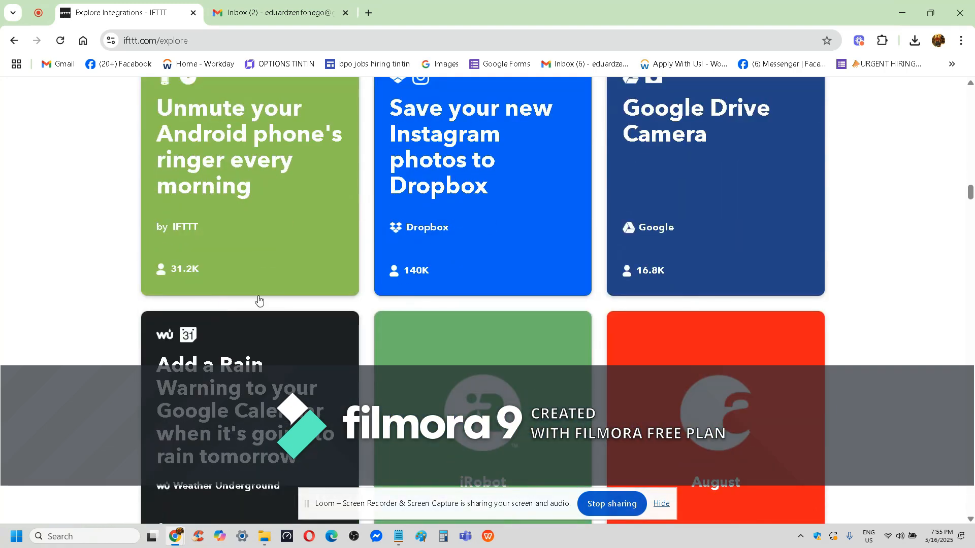
scroll(654, 197, "down", 5)
scroll(655, 197, "down", 4)
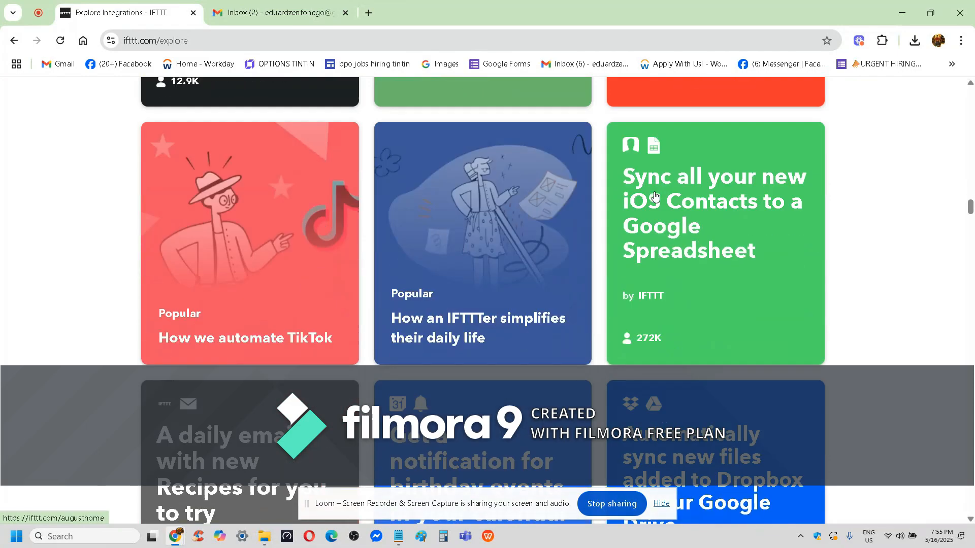
scroll(655, 197, "down", 5)
scroll(655, 197, "down", 5)
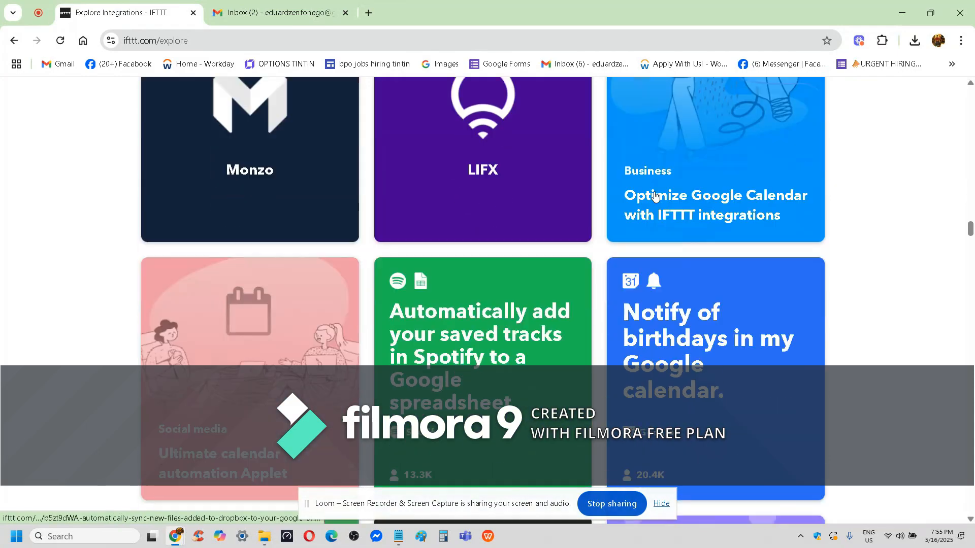
scroll(656, 197, "down", 5)
scroll(656, 197, "down", 5)
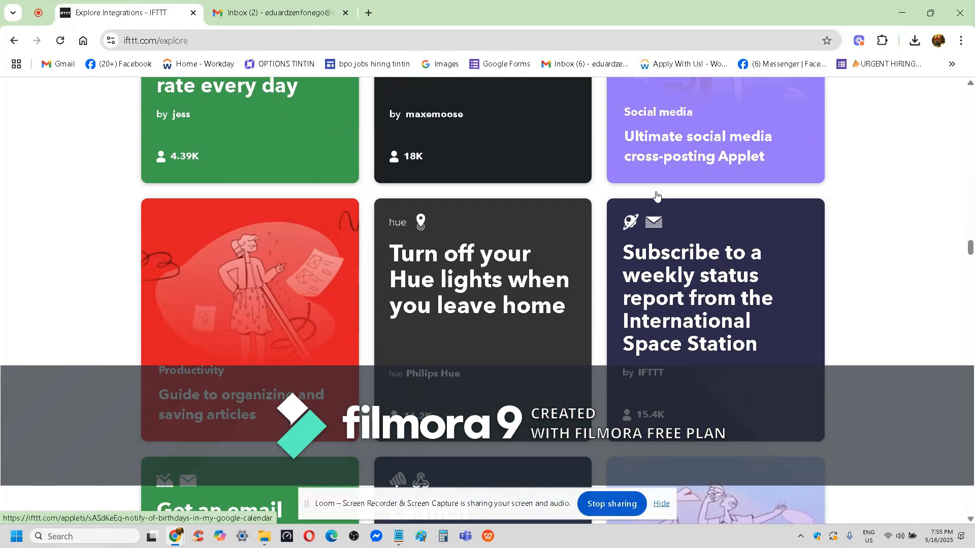
Start creating a custom Applet from the "Haven't found the right Applet?" card on the Explore page.
scroll(656, 195, "down", 5)
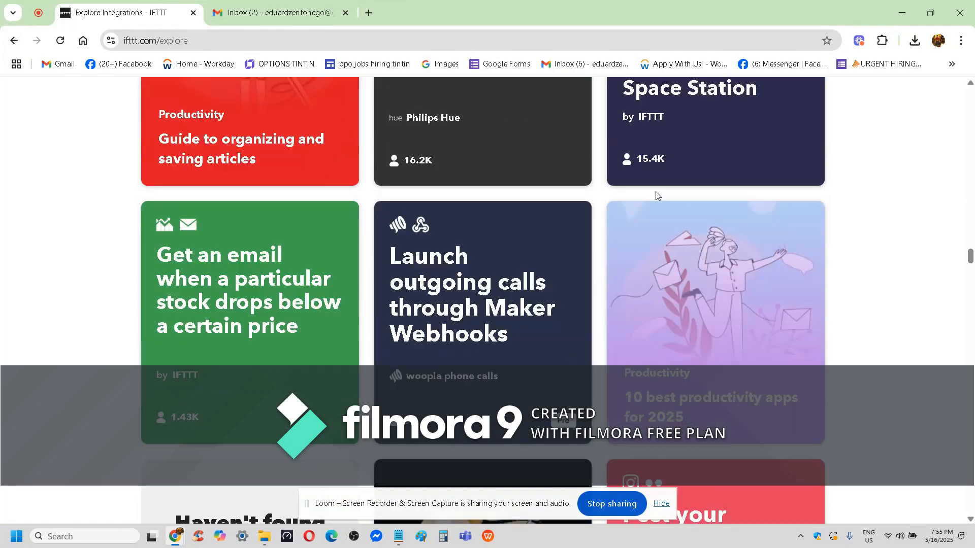
scroll(656, 196, "down", 7)
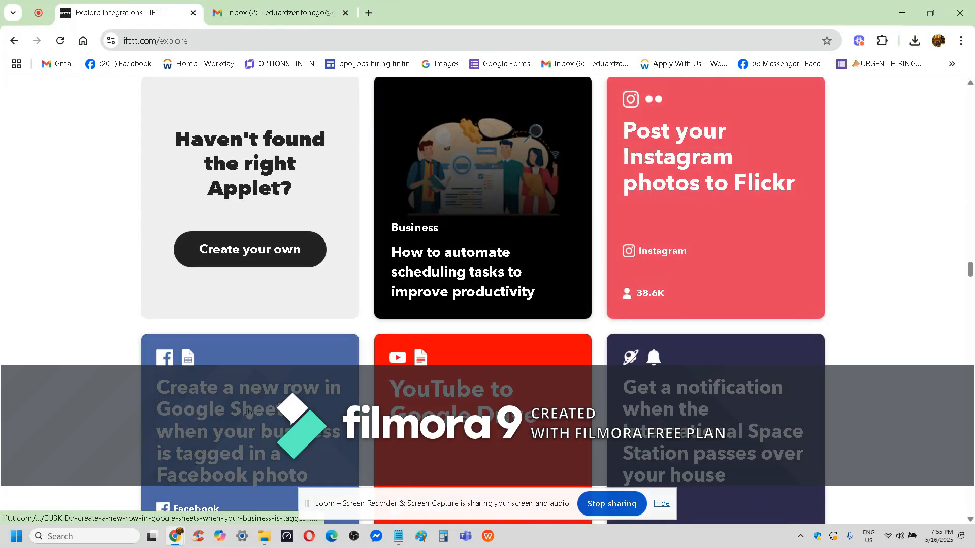
left_click(264, 256)
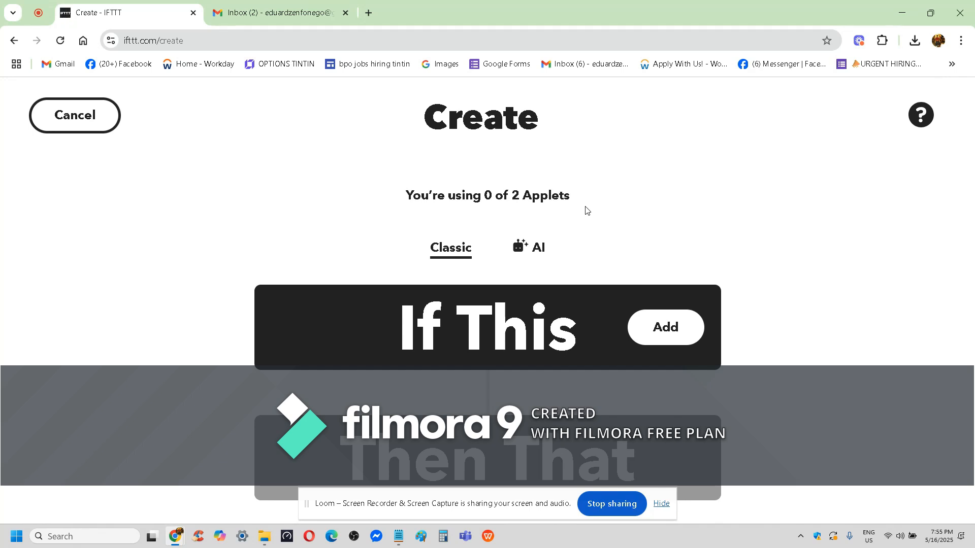
Open the service selection for the Applet's If This part and browse the recommended and available trigger services.
left_click(682, 337)
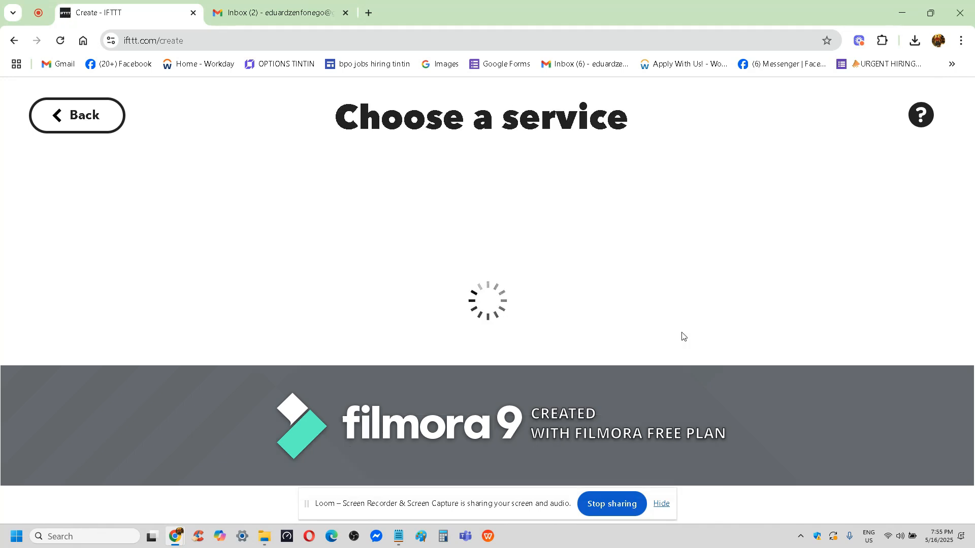
scroll(682, 330, "down", 2)
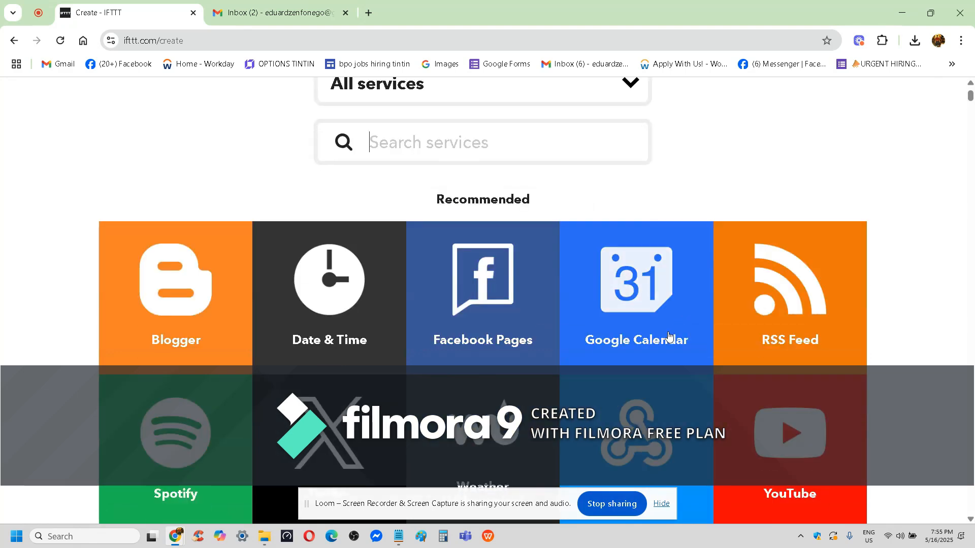
scroll(782, 322, "down", 3)
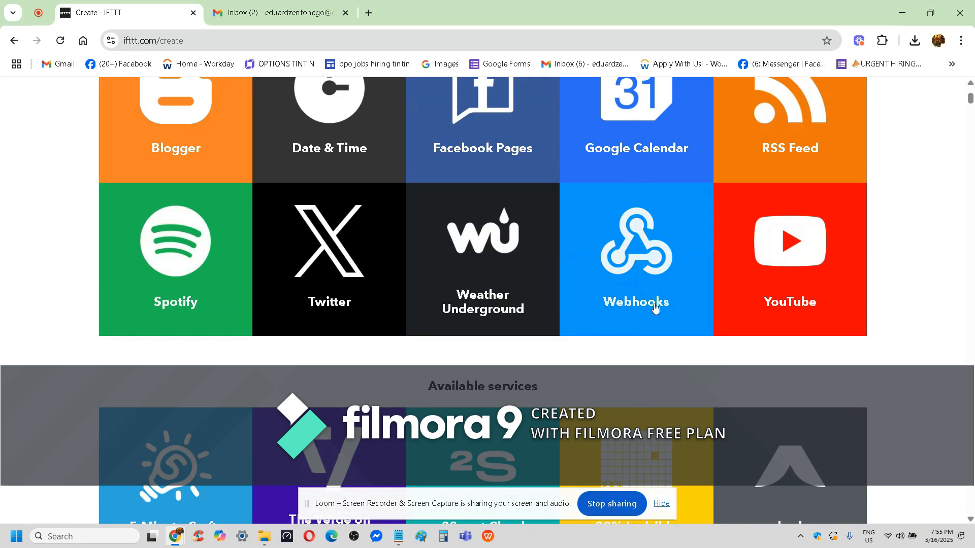
scroll(741, 309, "up", 2)
scroll(741, 310, "down", 1)
scroll(742, 309, "down", 2)
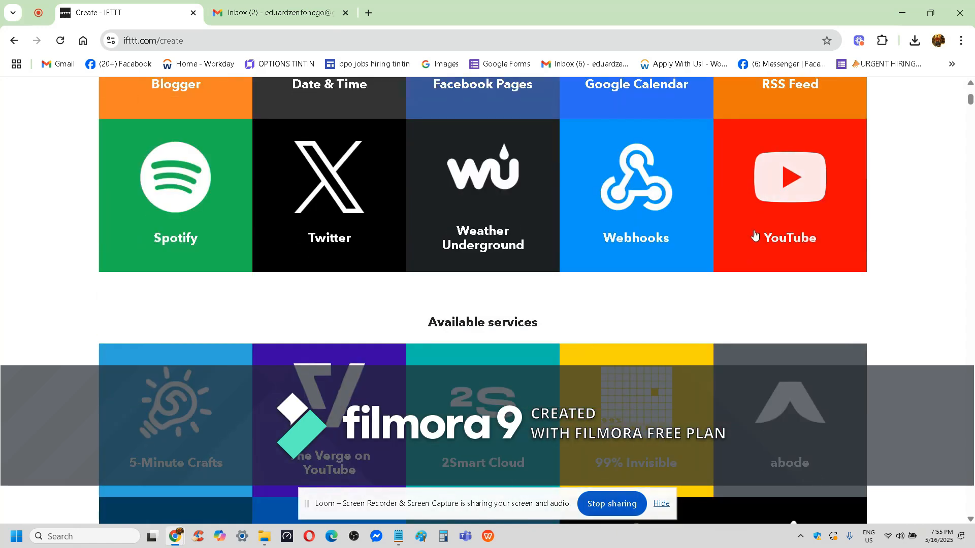
scroll(762, 245, "down", 2)
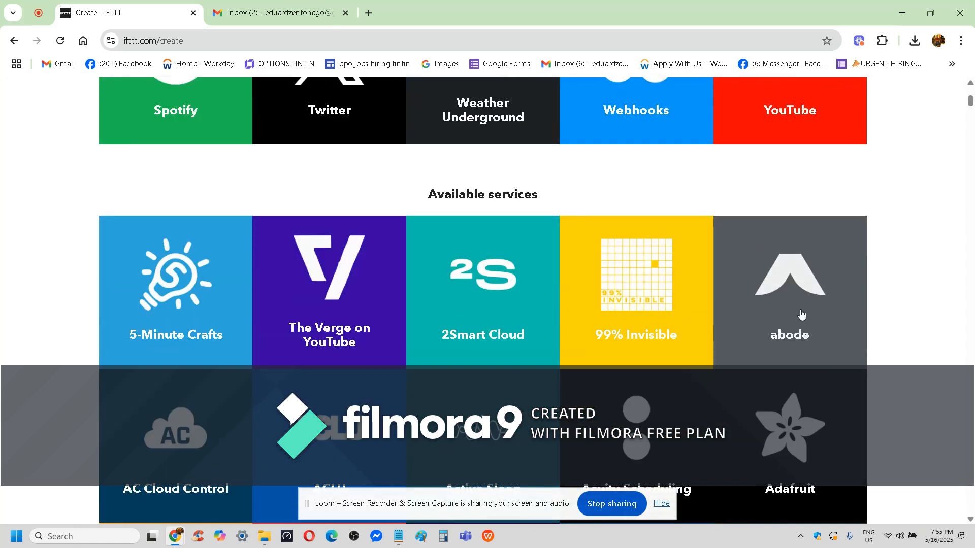
scroll(801, 315, "down", 3)
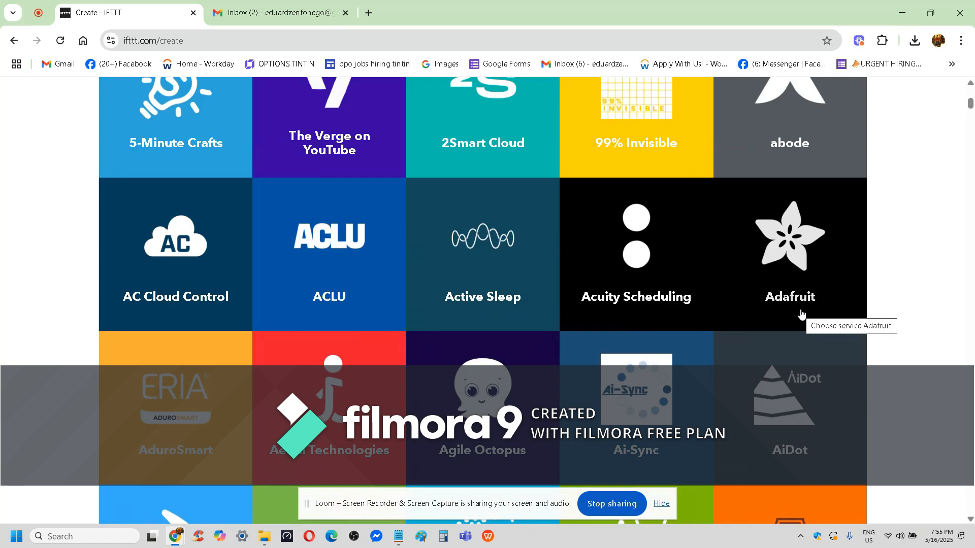
scroll(801, 314, "down", 3)
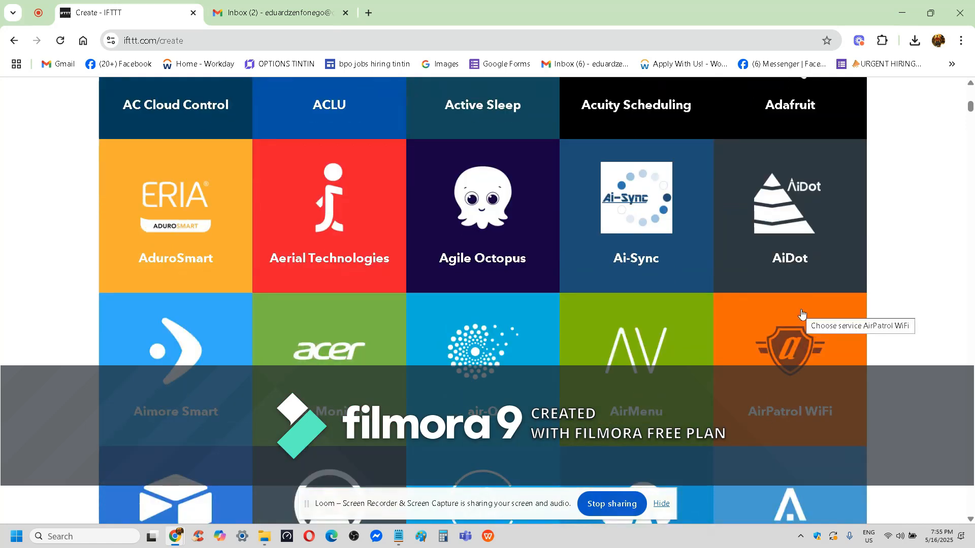
scroll(801, 314, "down", 3)
scroll(801, 314, "down", 3)
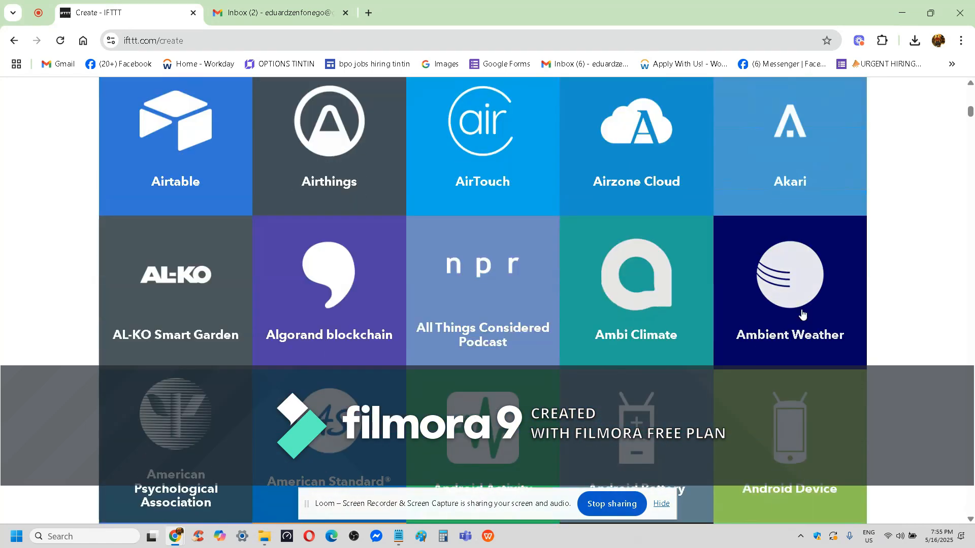
scroll(802, 315, "down", 3)
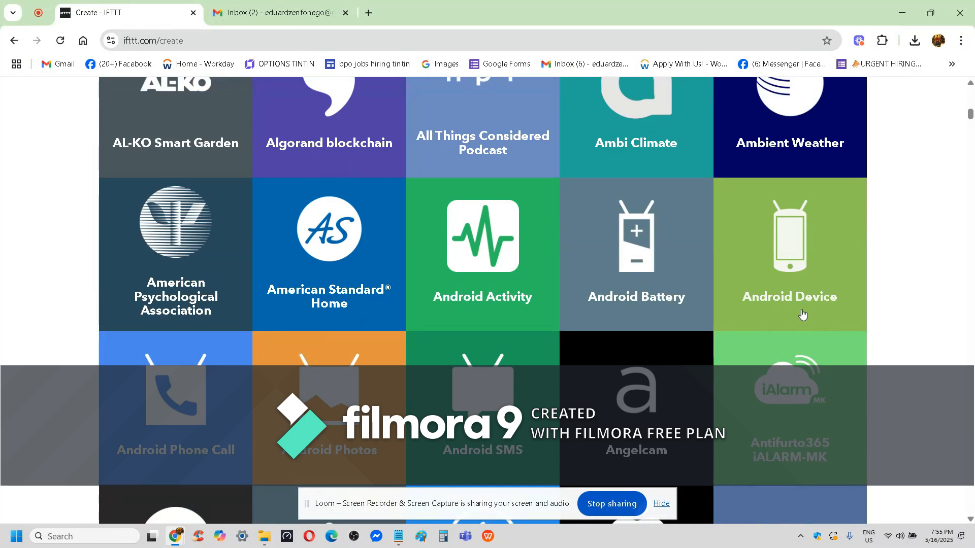
scroll(802, 315, "down", 4)
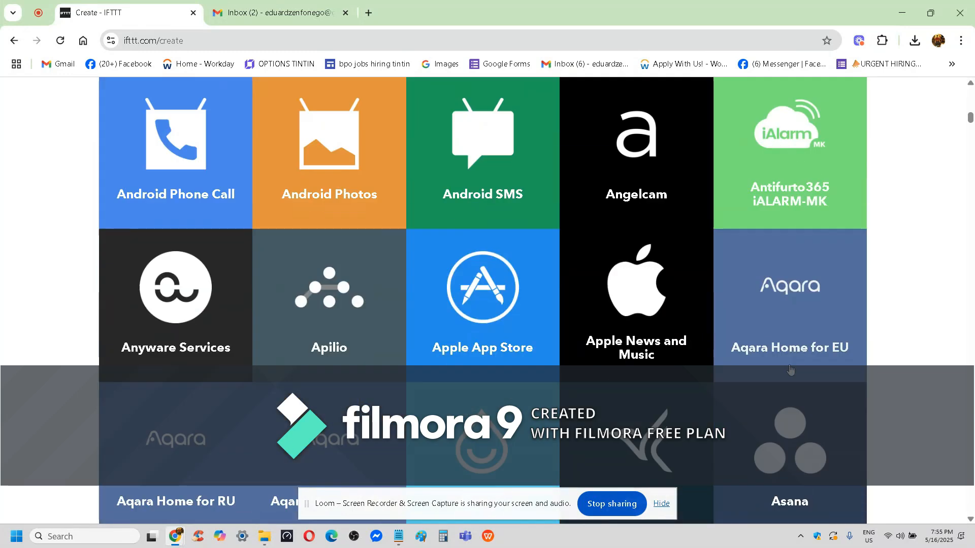
scroll(790, 369, "down", 4)
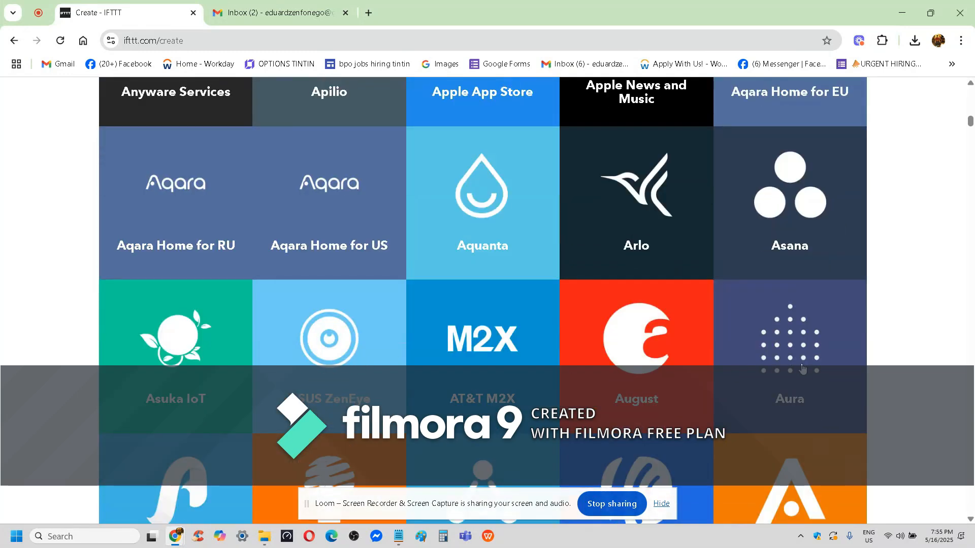
scroll(712, 299, "down", 4)
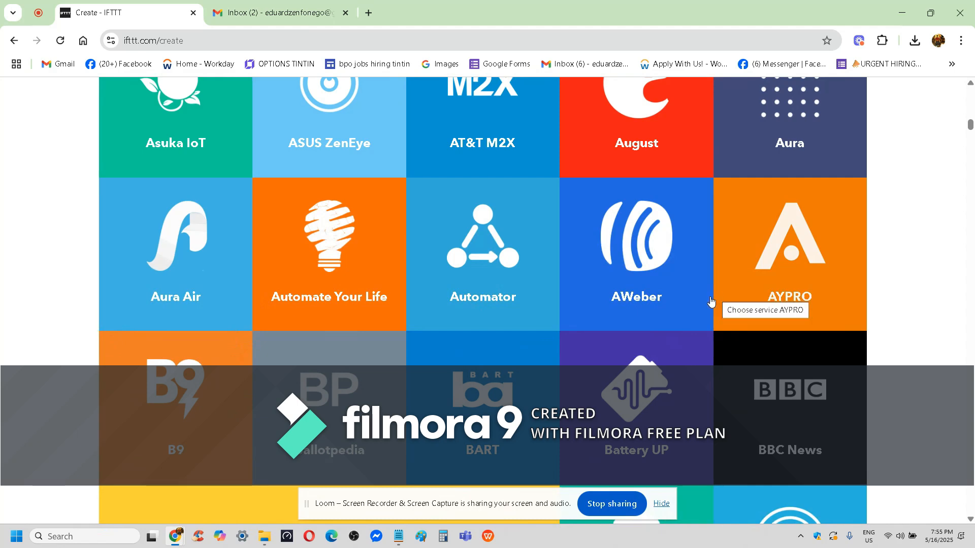
scroll(768, 329, "down", 8)
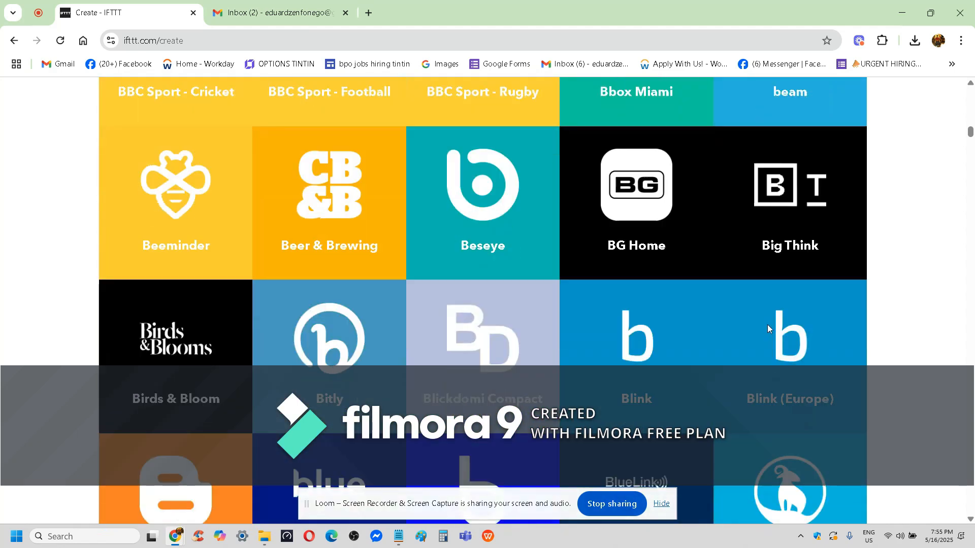
scroll(768, 330, "down", 4)
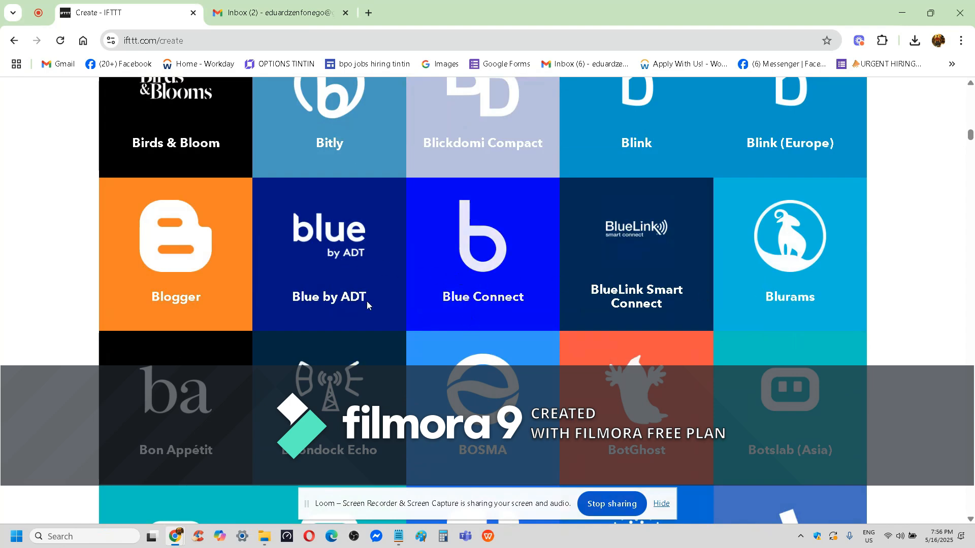
scroll(612, 294, "down", 5)
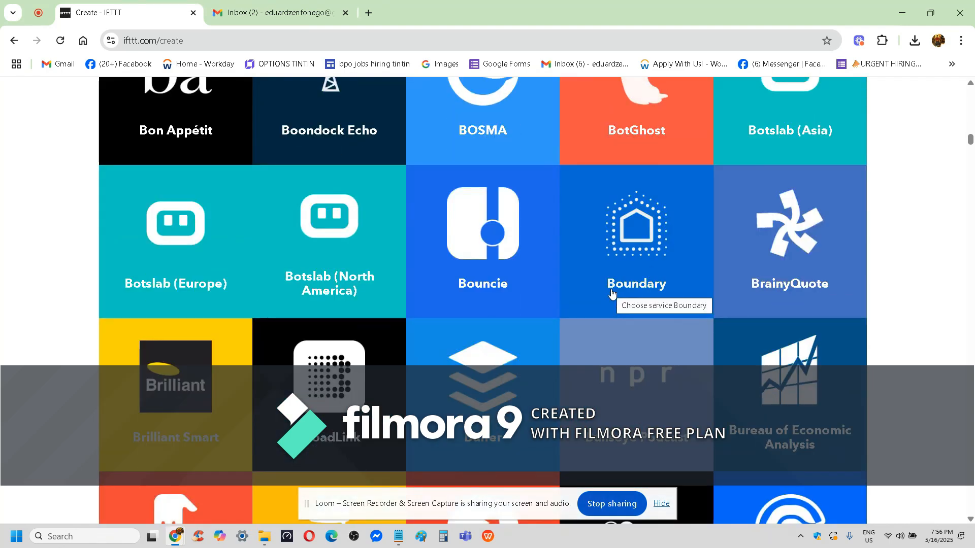
scroll(612, 295, "down", 20)
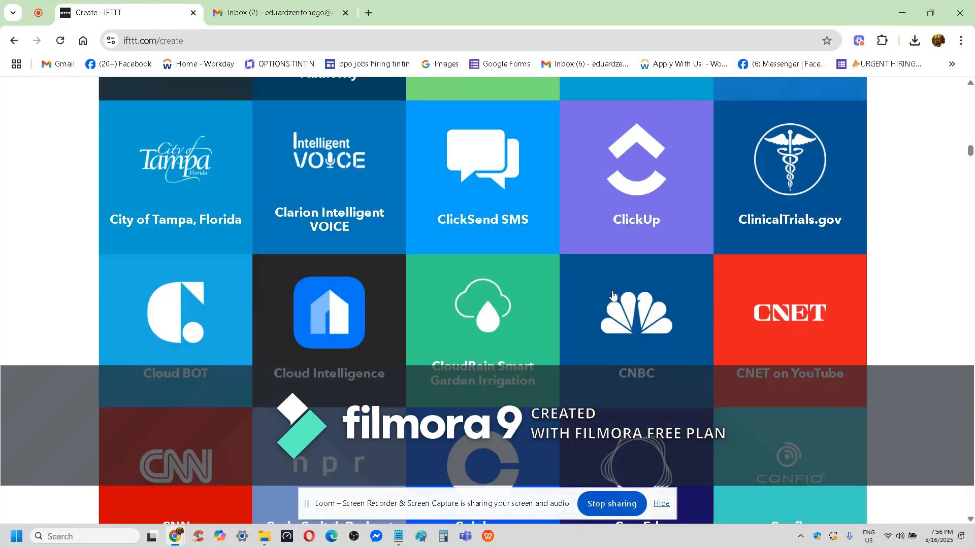
scroll(613, 296, "down", 12)
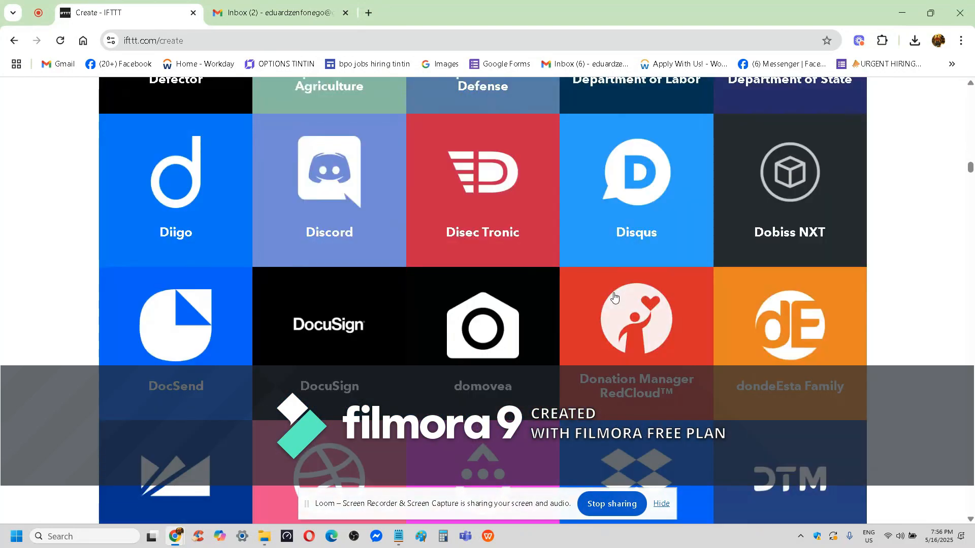
scroll(614, 297, "down", 20)
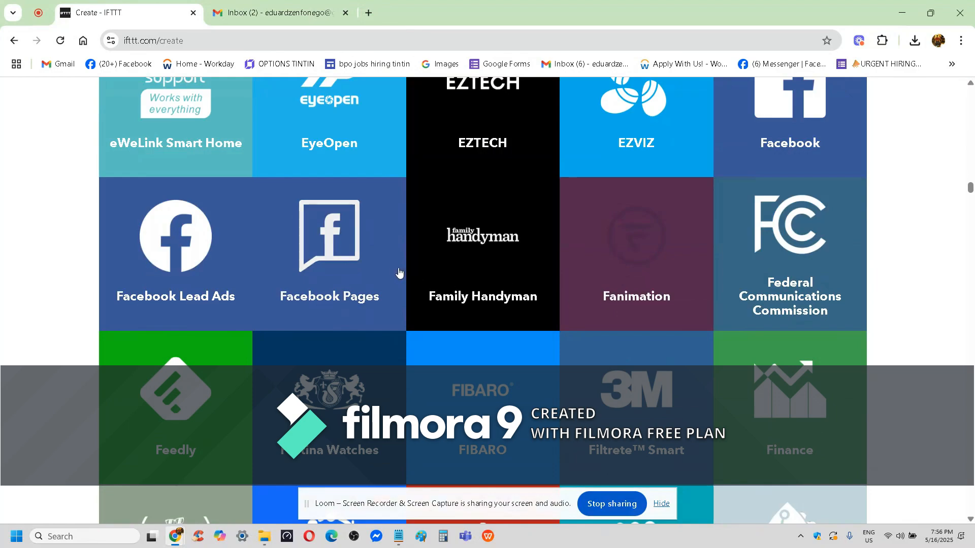
scroll(544, 342, "down", 10)
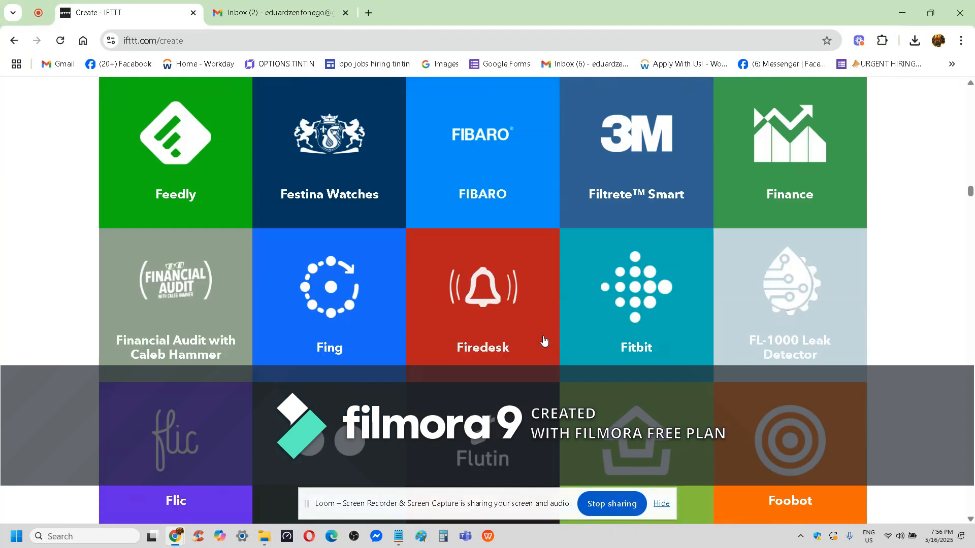
scroll(544, 341, "down", 6)
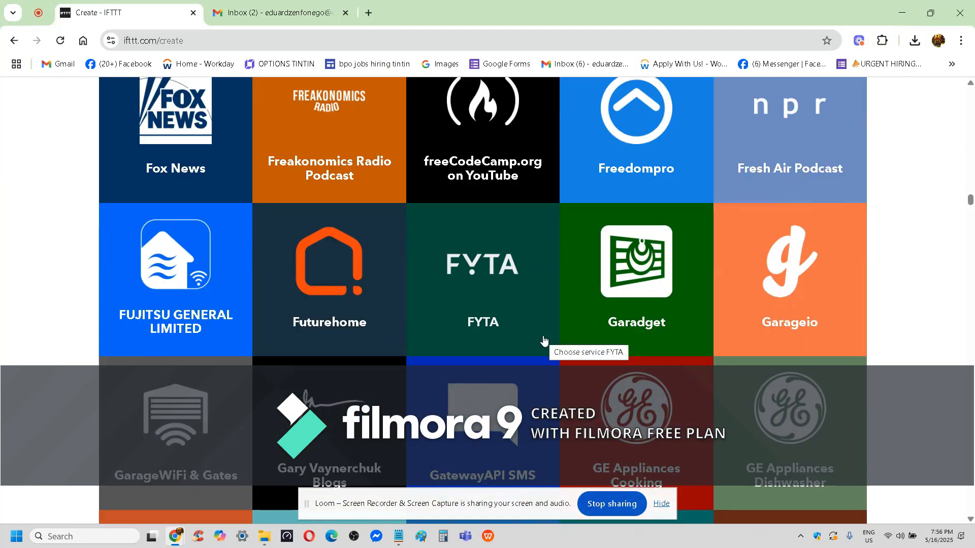
scroll(544, 342, "down", 14)
scroll(544, 342, "down", 1)
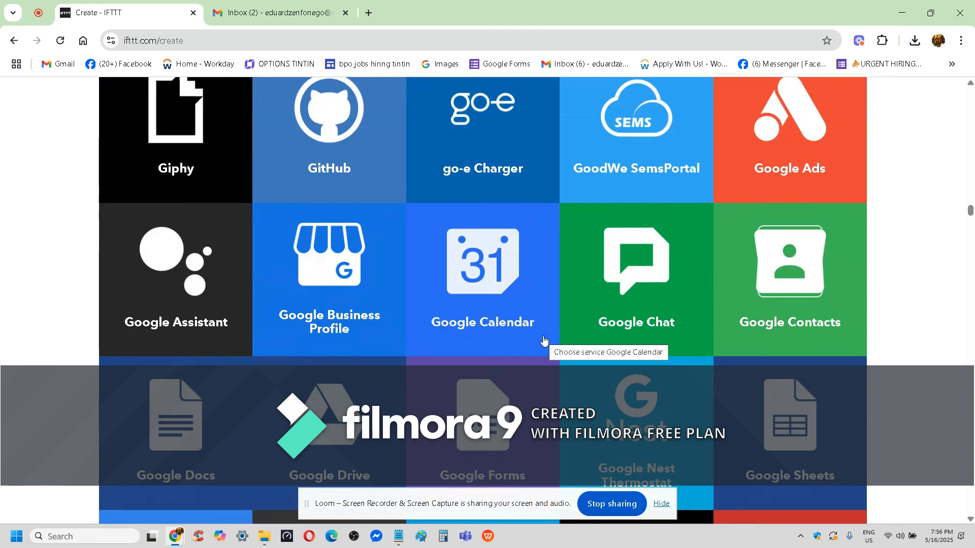
scroll(472, 397, "up", 20)
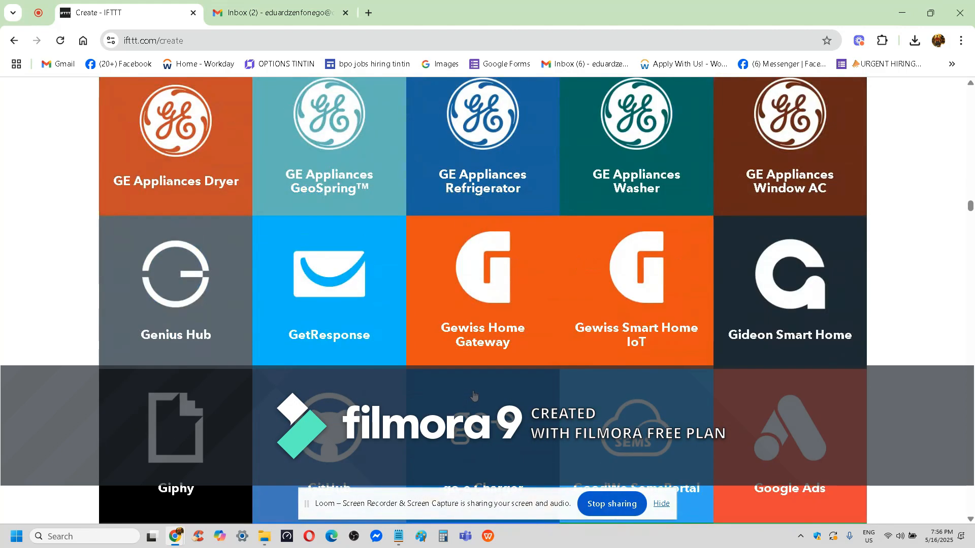
scroll(474, 395, "up", 8)
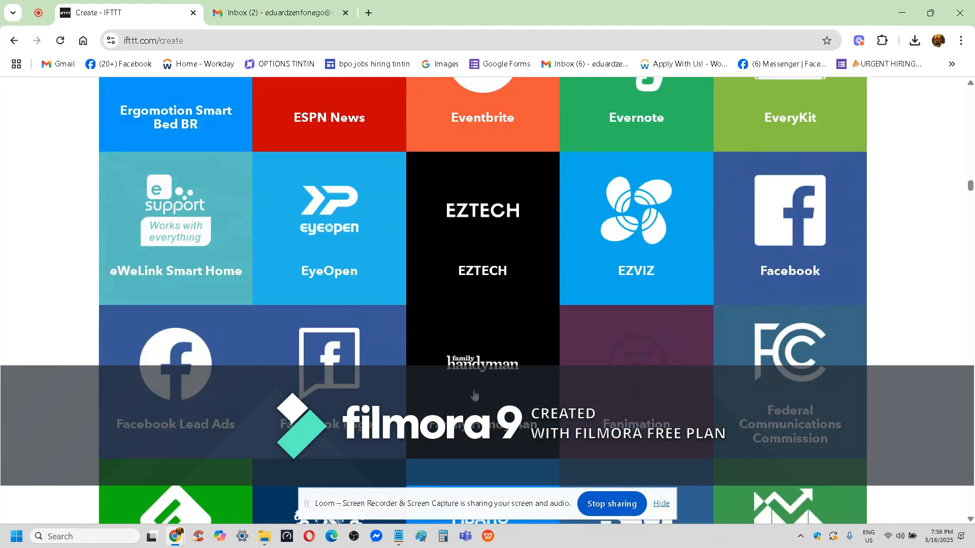
Open the Facebook Pages service and review the triggers it offers for status messages, link posts and photo uploads.
left_click(318, 378)
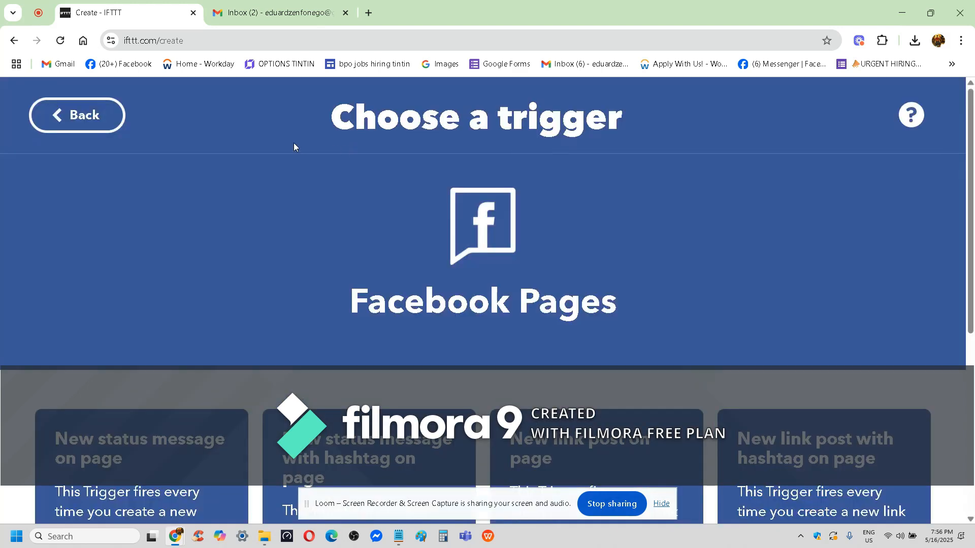
scroll(743, 227, "down", 3)
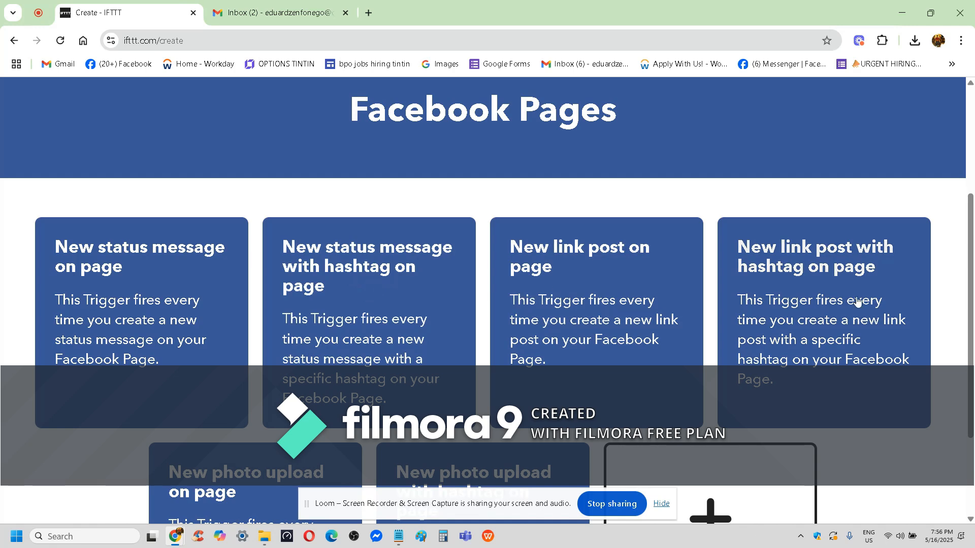
scroll(855, 302, "down", 2)
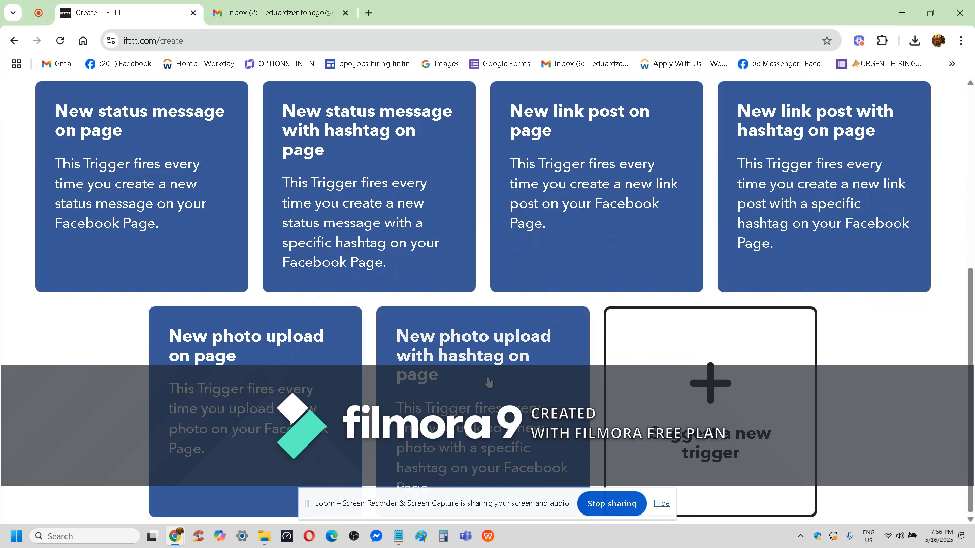
Open the form for suggesting a new Facebook Pages trigger, inspect its name and description fields, and close it without submitting.
left_click(628, 381)
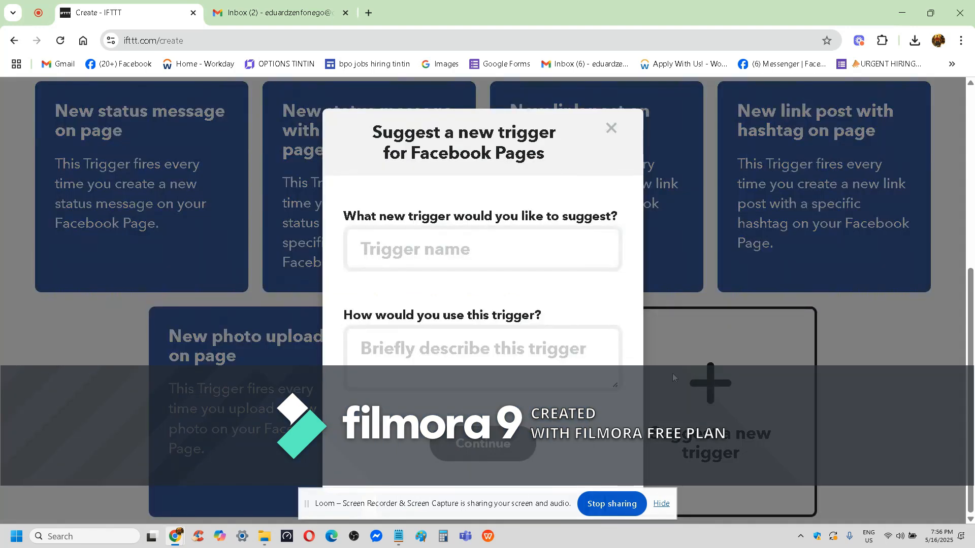
left_click(540, 256)
left_click(517, 362)
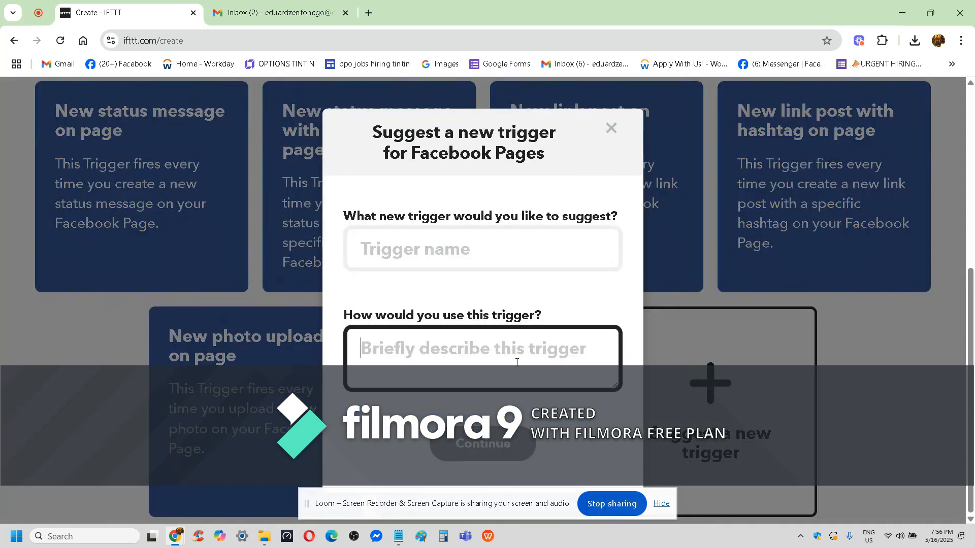
left_click(502, 259)
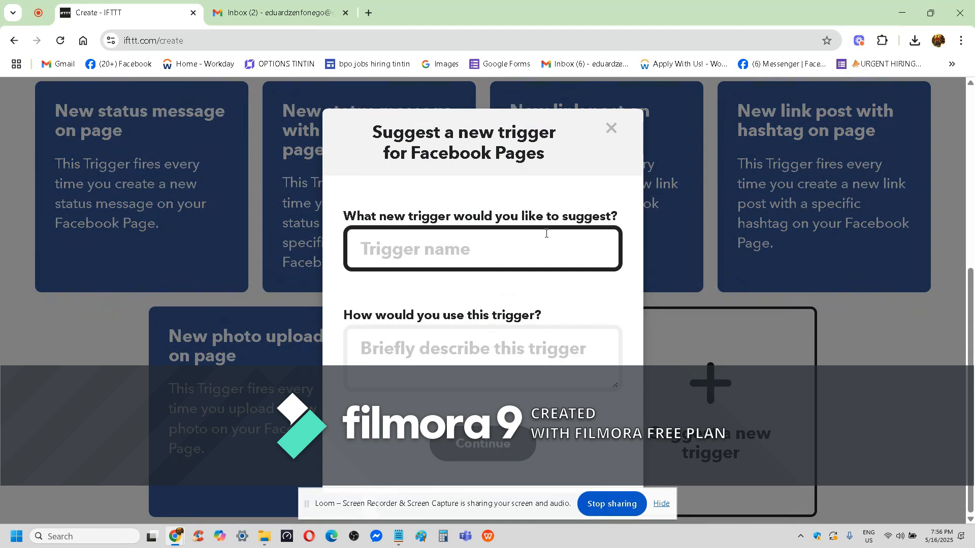
left_click(612, 128)
Return to the service selection, choose YouTube as the trigger service instead and review its available triggers.
scroll(607, 224, "up", 6)
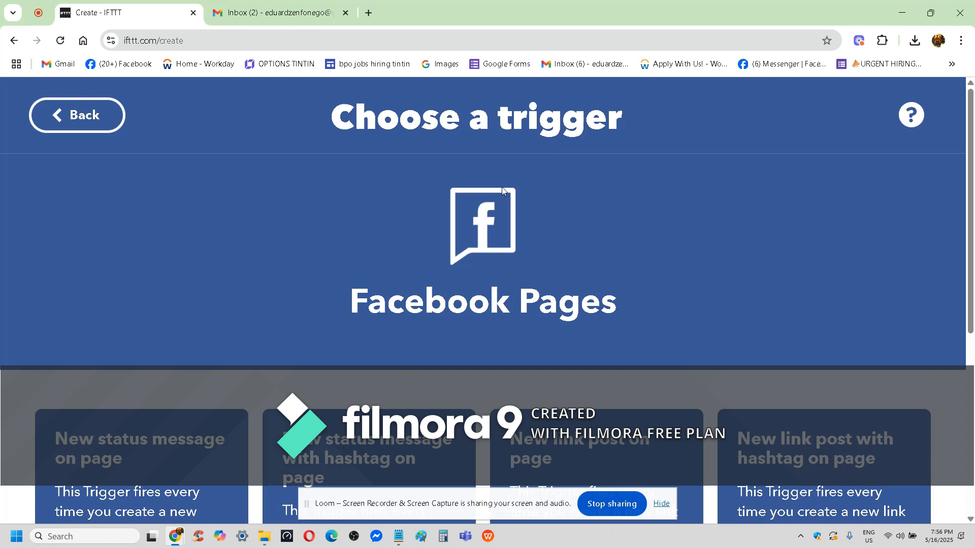
left_click(81, 118)
scroll(597, 258, "down", 5)
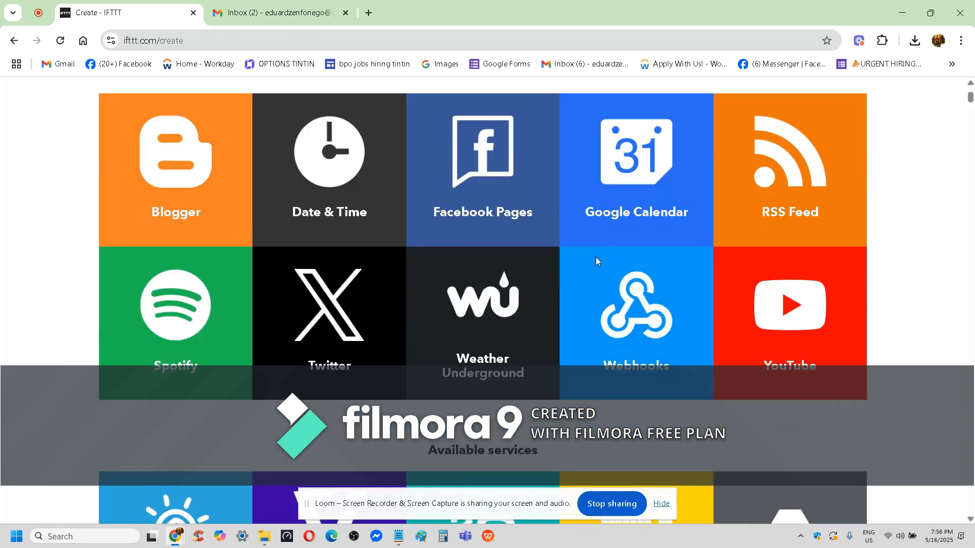
left_click(781, 326)
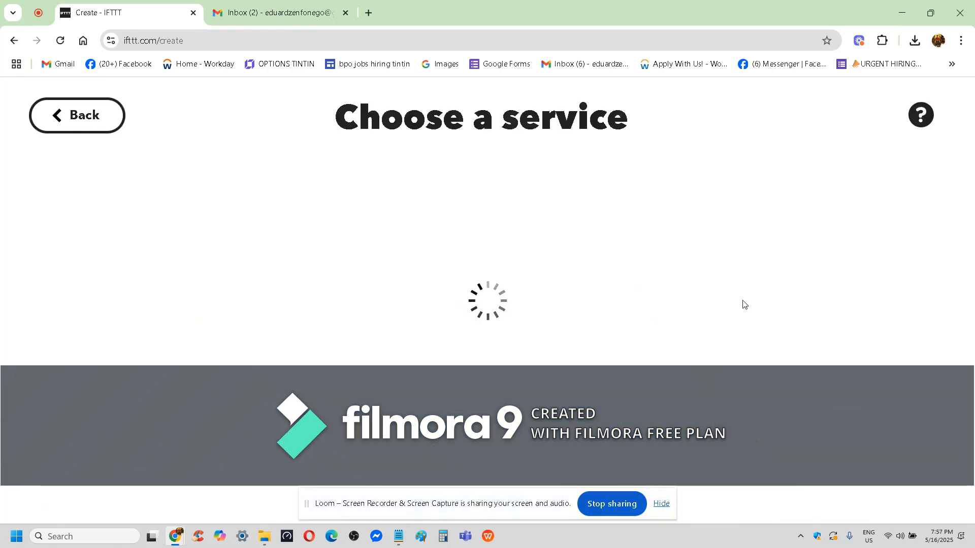
scroll(422, 233, "down", 4)
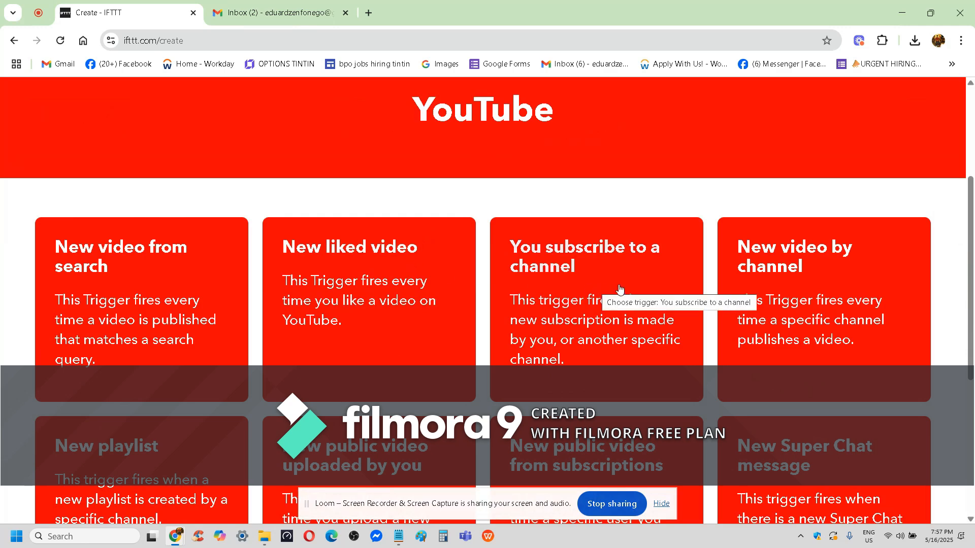
scroll(751, 300, "down", 3)
scroll(750, 300, "down", 3)
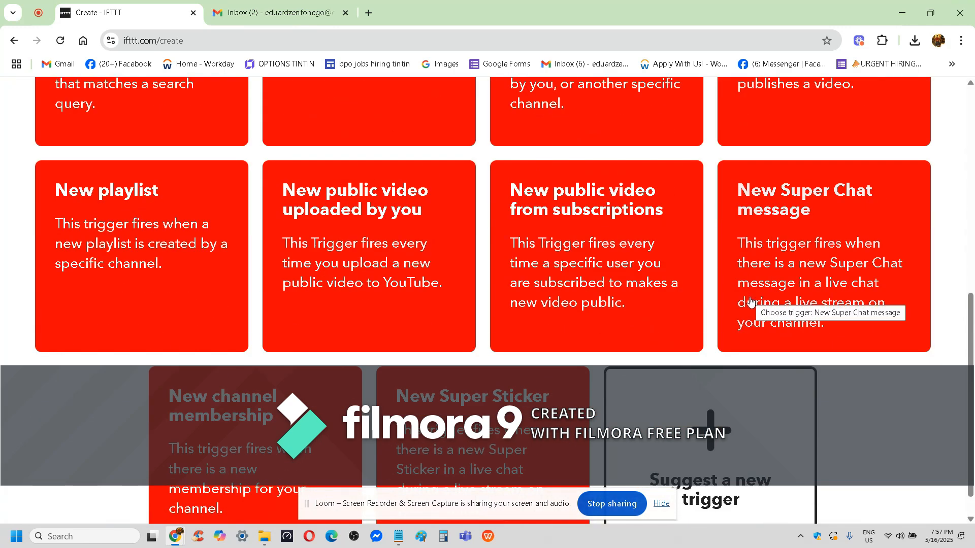
scroll(748, 301, "down", 1)
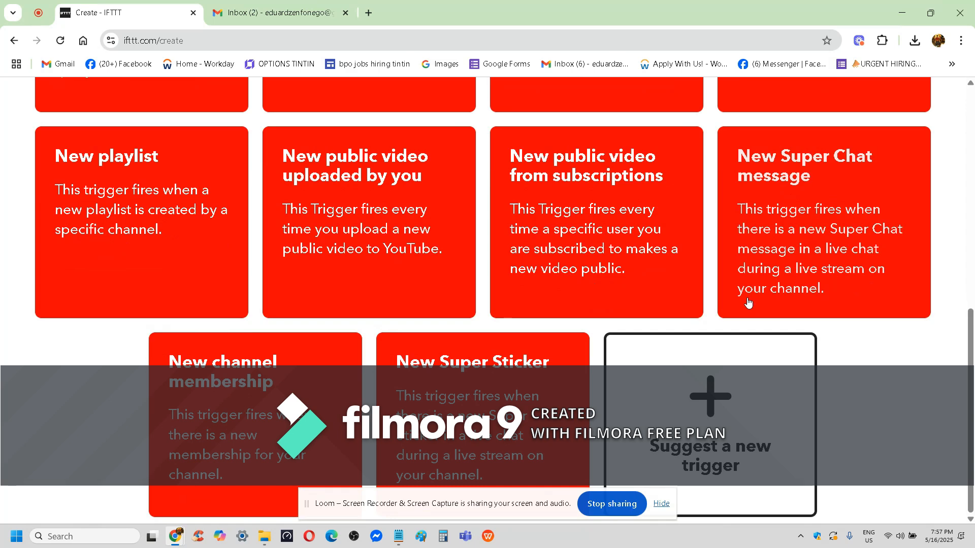
Submit a suggestion for a new YouTube trigger named "youtube upload", using the same text as its description.
left_click(712, 414)
left_click(496, 245)
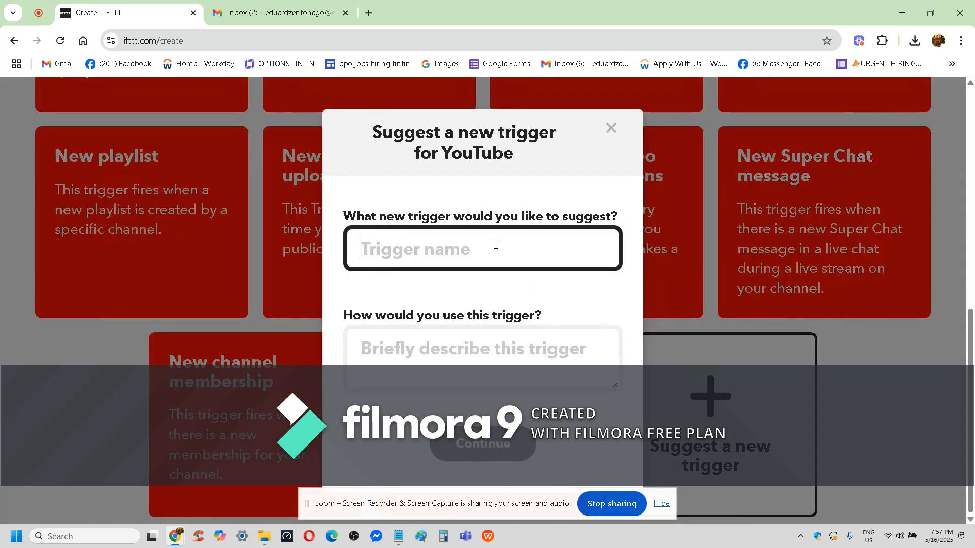
type("you")
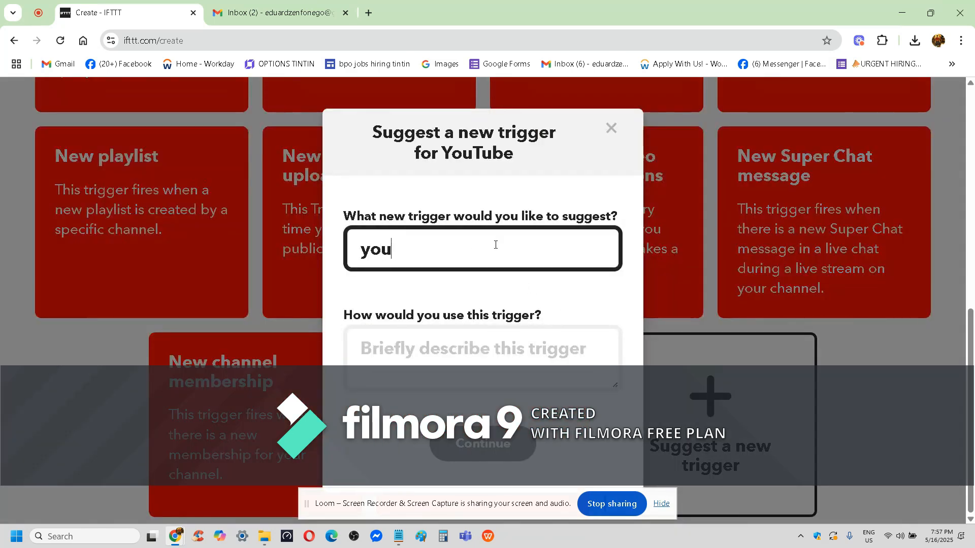
type("tube upload")
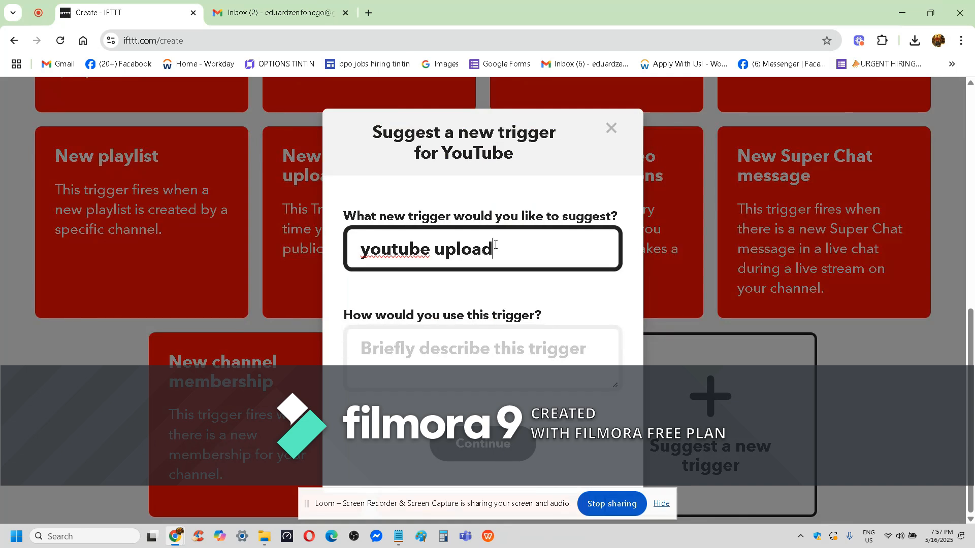
left_click(491, 351)
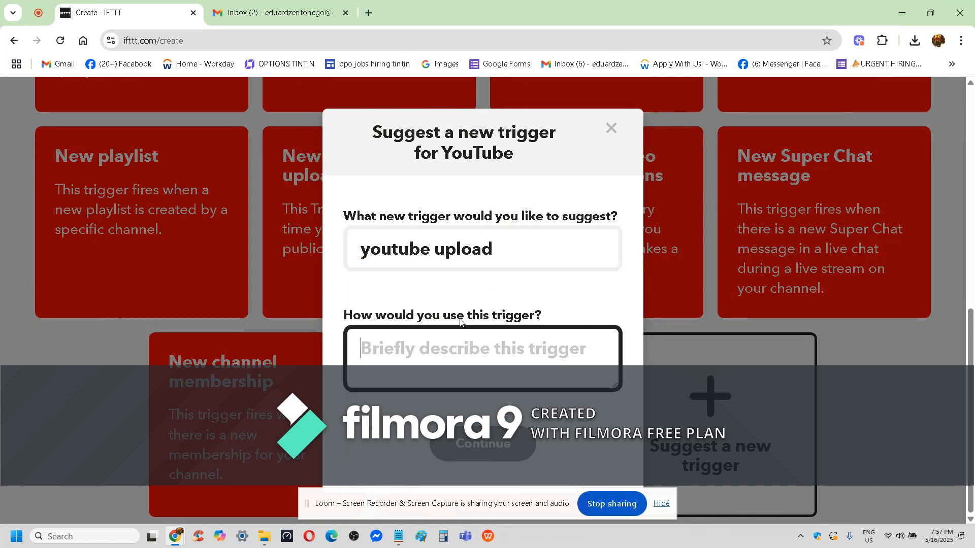
triple_click(446, 267)
key("ctrl+c")
left_click(452, 359)
key("ctrl+v")
left_click(485, 445)
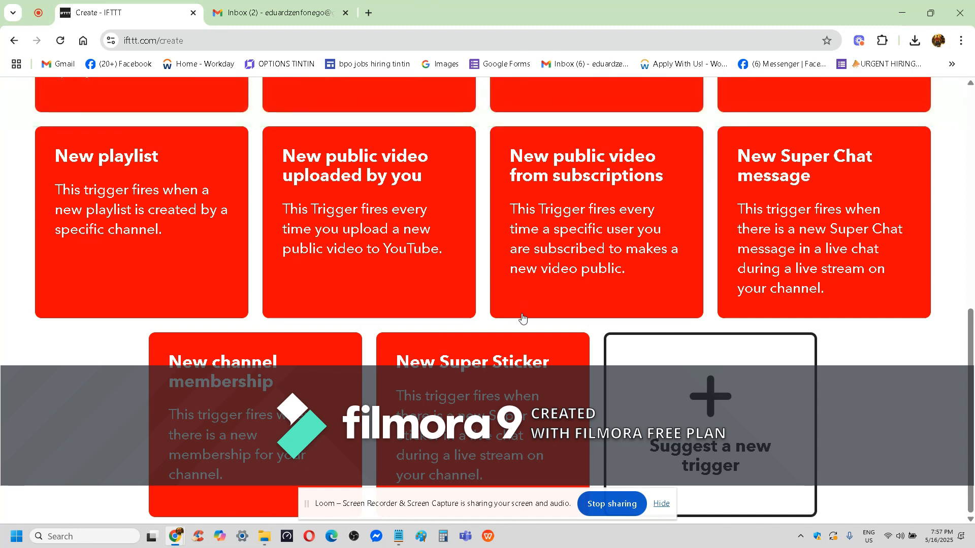
Review the available YouTube triggers and choose "New public video uploaded by you" for the Applet.
scroll(475, 429, "up", 8)
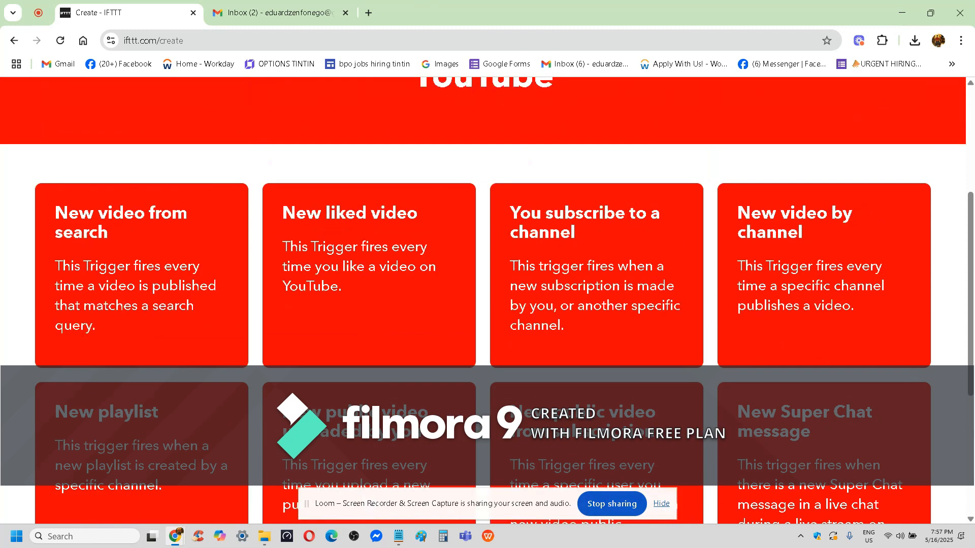
scroll(468, 282, "down", 5)
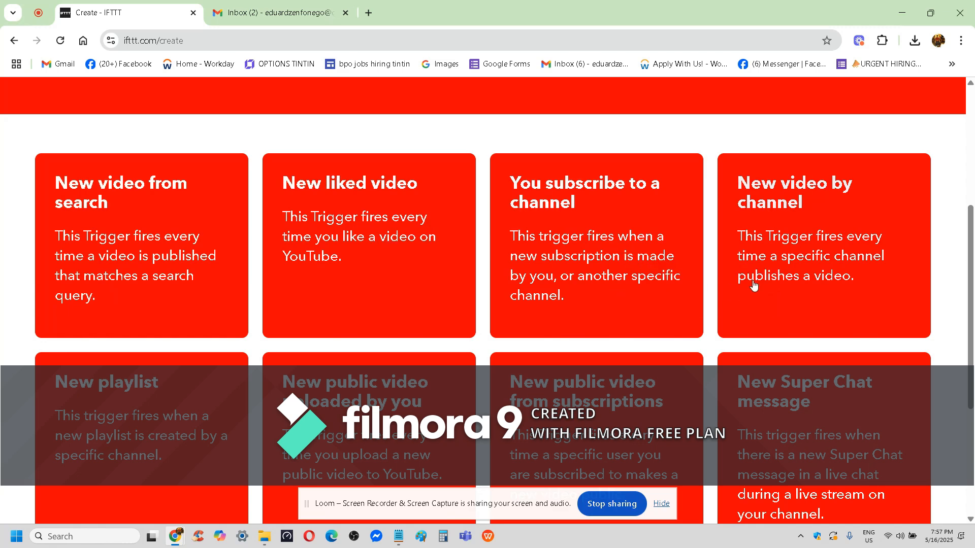
scroll(755, 286, "down", 4)
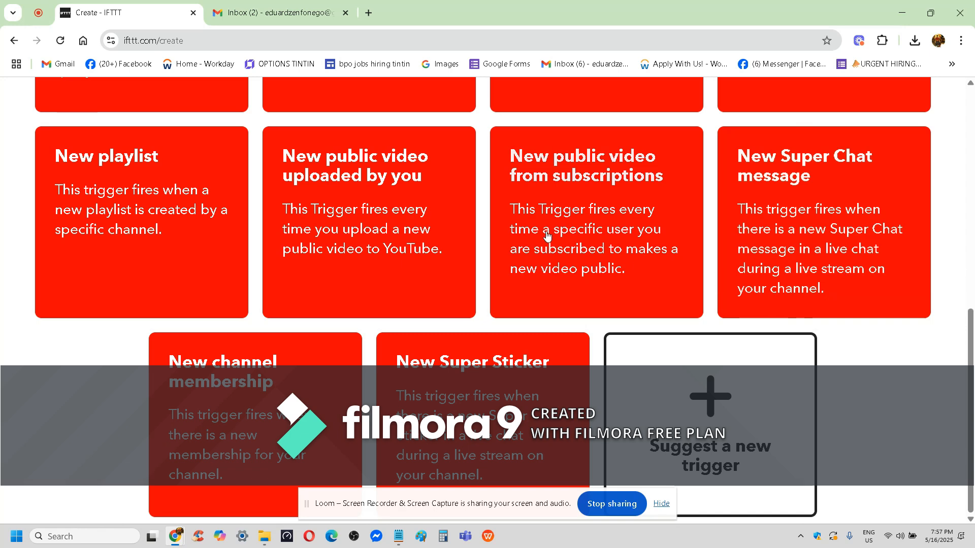
left_click(331, 217)
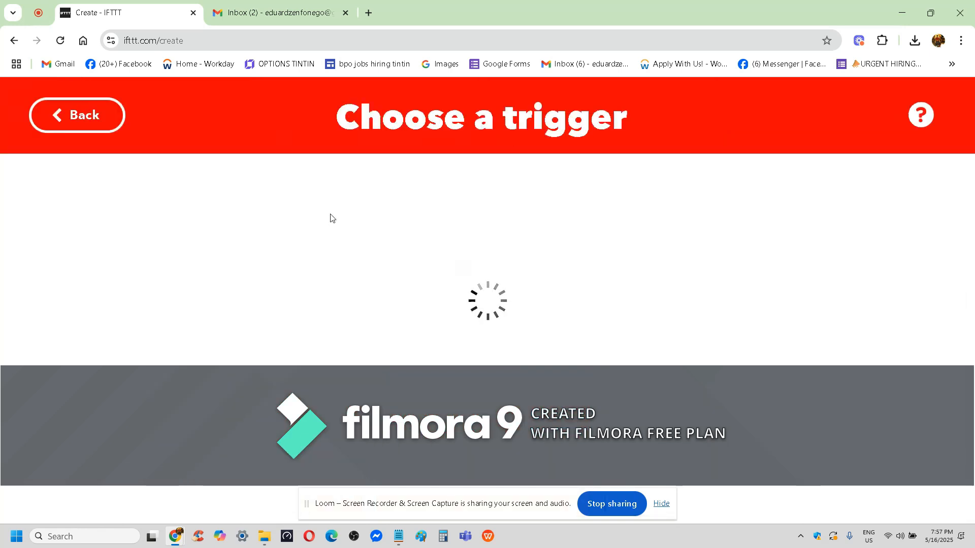
Connect the YouTube service to IFTTT, signing in with the Google account listed third in the account chooser.
scroll(330, 219, "down", 1)
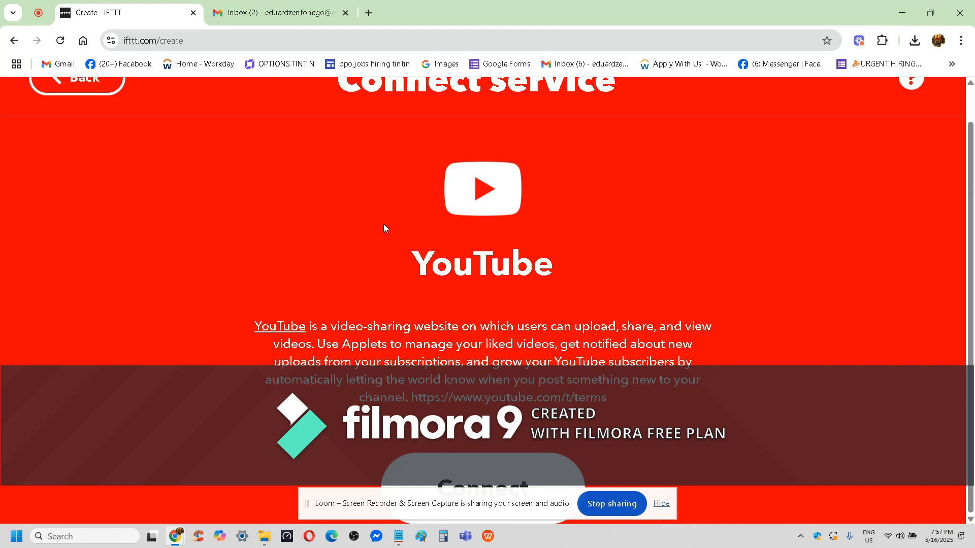
left_click(495, 470)
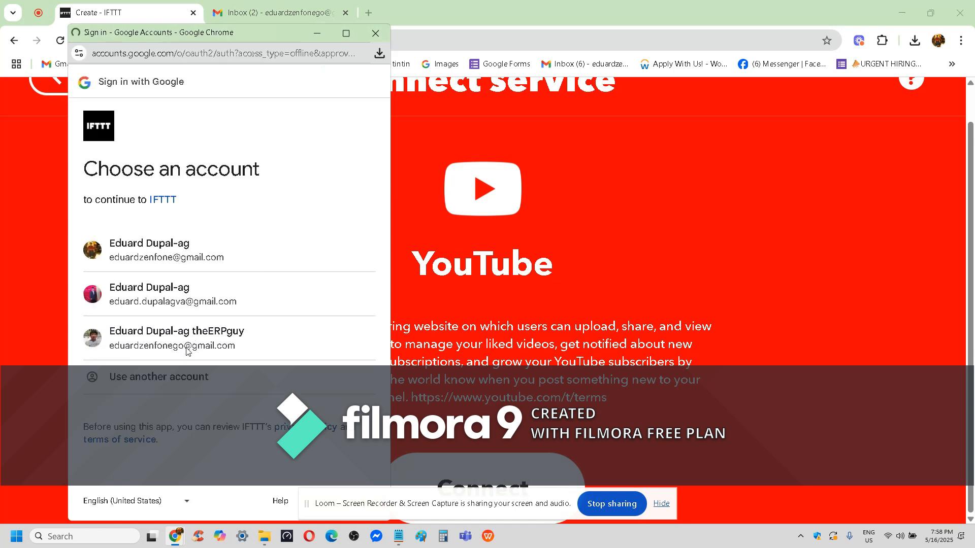
left_click(172, 346)
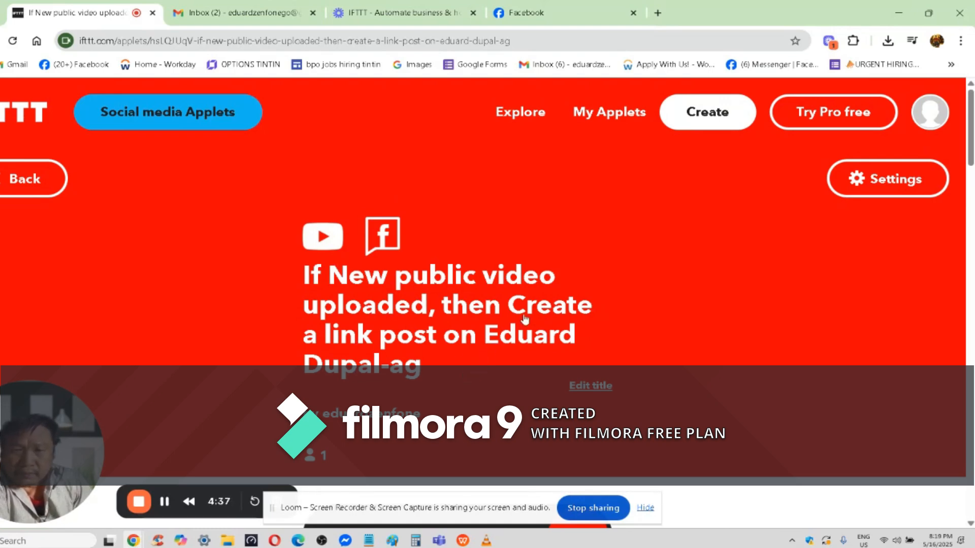
Turn on the Applet's "Notify me when this runs" and "Notify me if this fails to run" options and turn both off again.
scroll(468, 276, "down", 2)
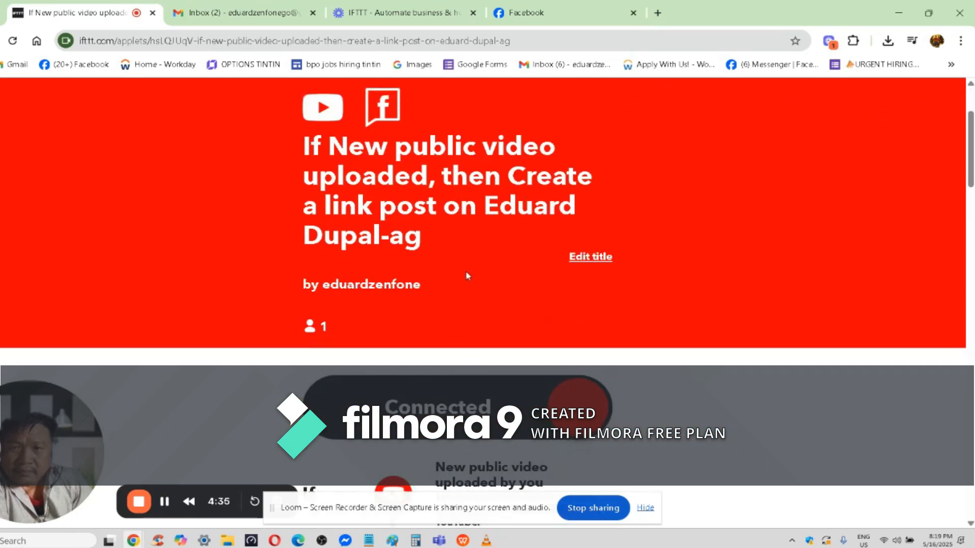
scroll(468, 272, "up", 1)
scroll(468, 272, "down", 4)
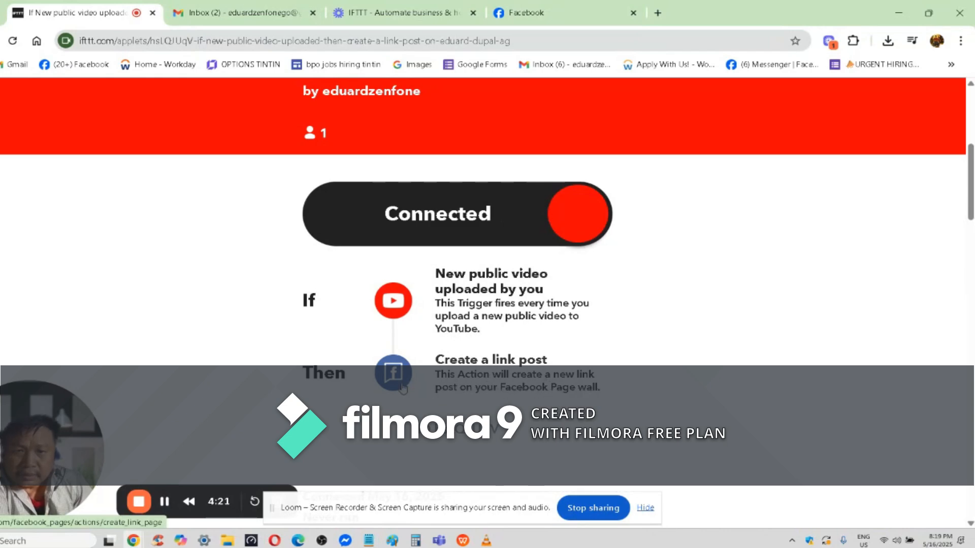
scroll(557, 388, "down", 3)
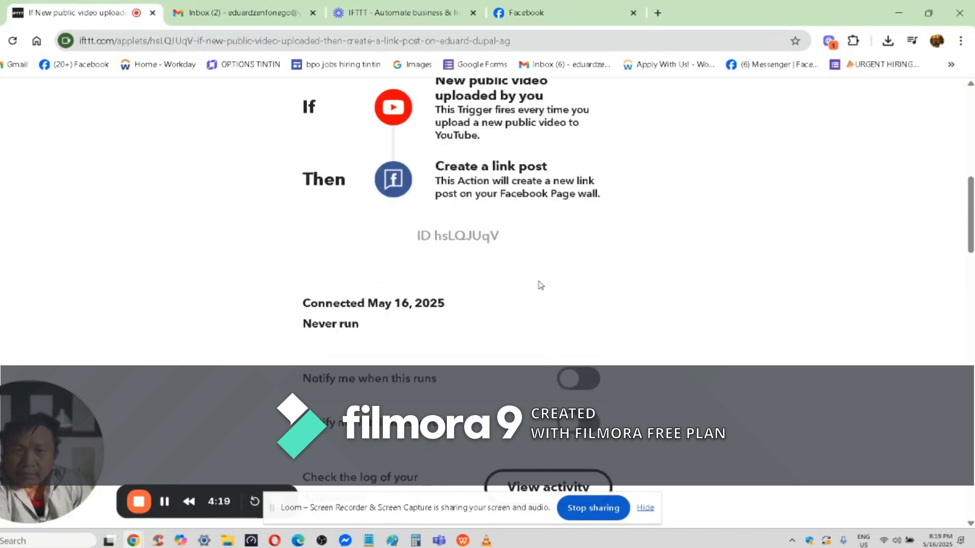
scroll(541, 285, "down", 3)
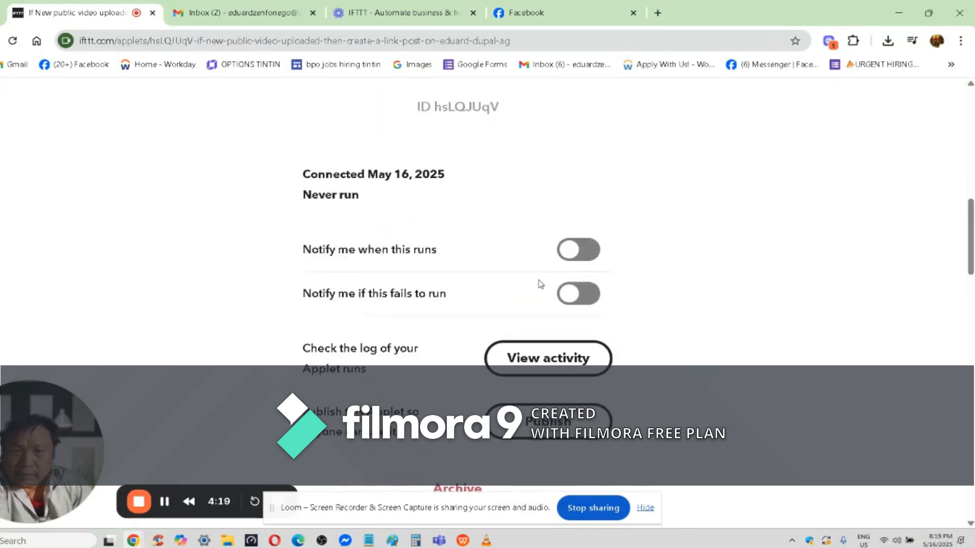
left_click(591, 255)
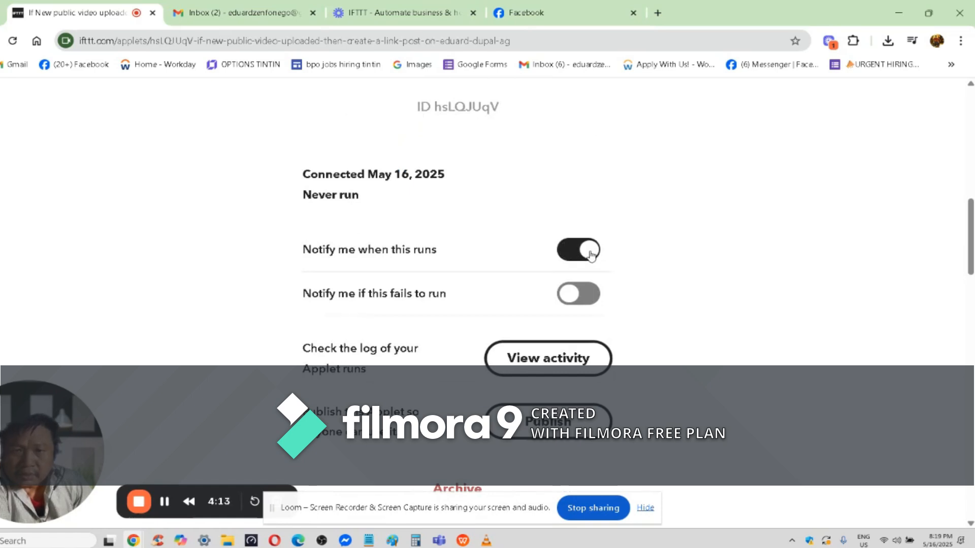
left_click(587, 298)
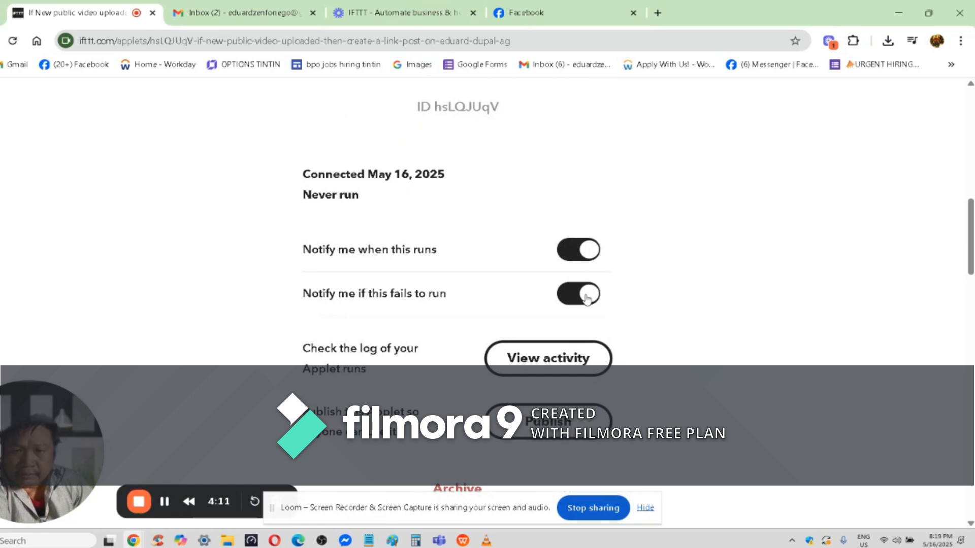
left_click(572, 256)
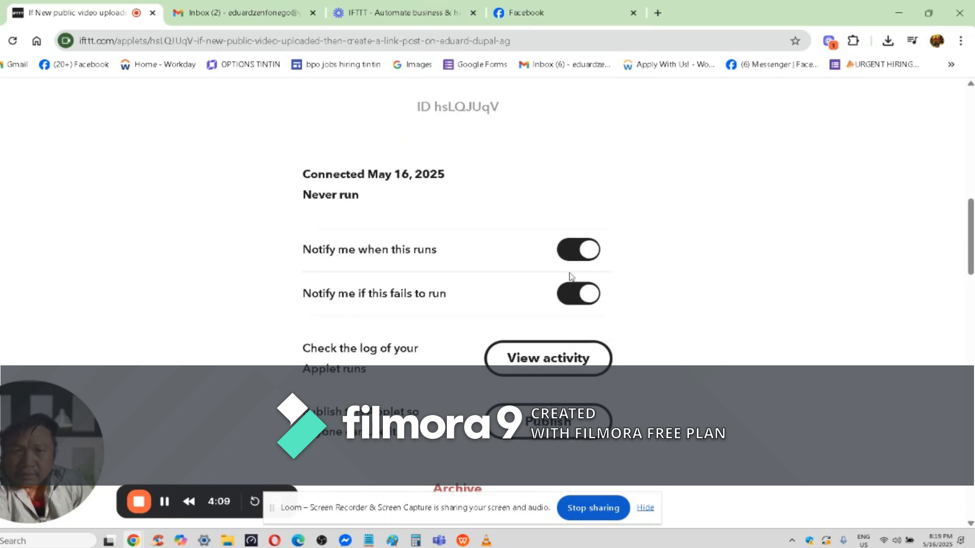
left_click(575, 299)
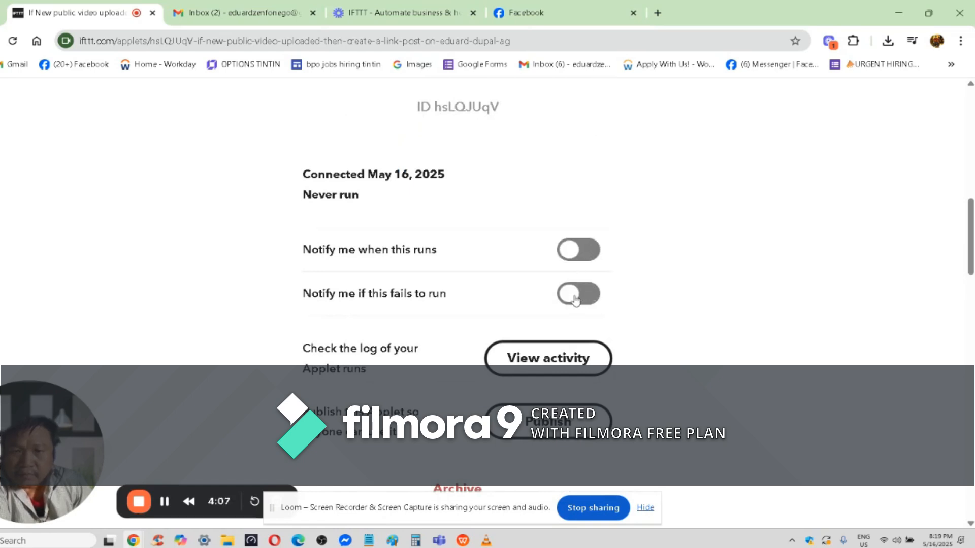
Review the Applet's activity log and publishing options and its summary of the YouTube trigger and Facebook link post action.
scroll(404, 368, "down", 1)
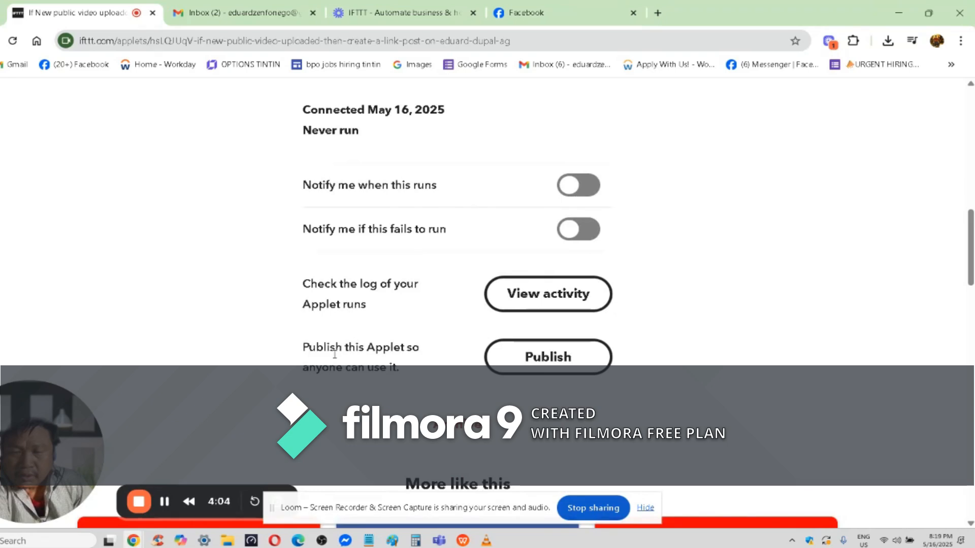
scroll(412, 362, "up", 2)
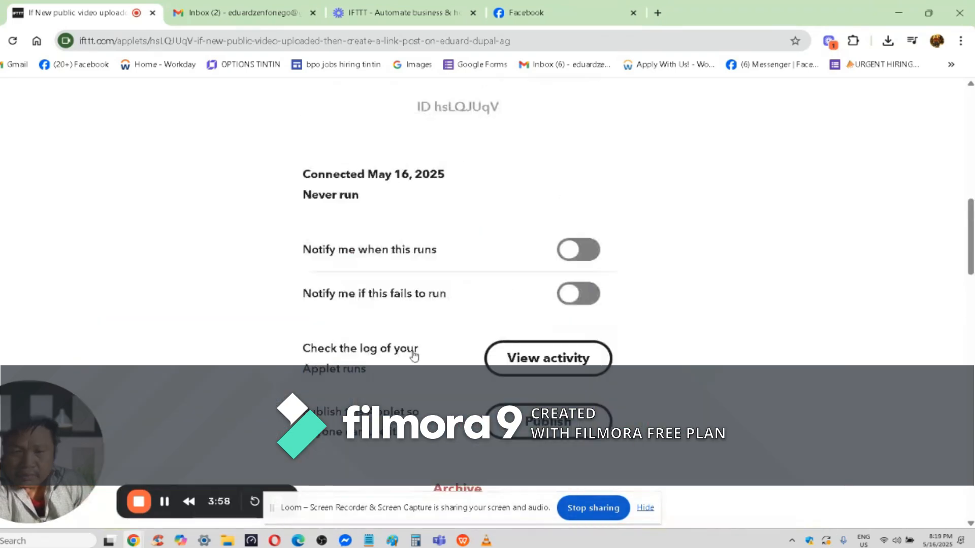
scroll(422, 333, "up", 5)
scroll(421, 331, "down", 1)
scroll(424, 330, "up", 5)
scroll(426, 328, "down", 3)
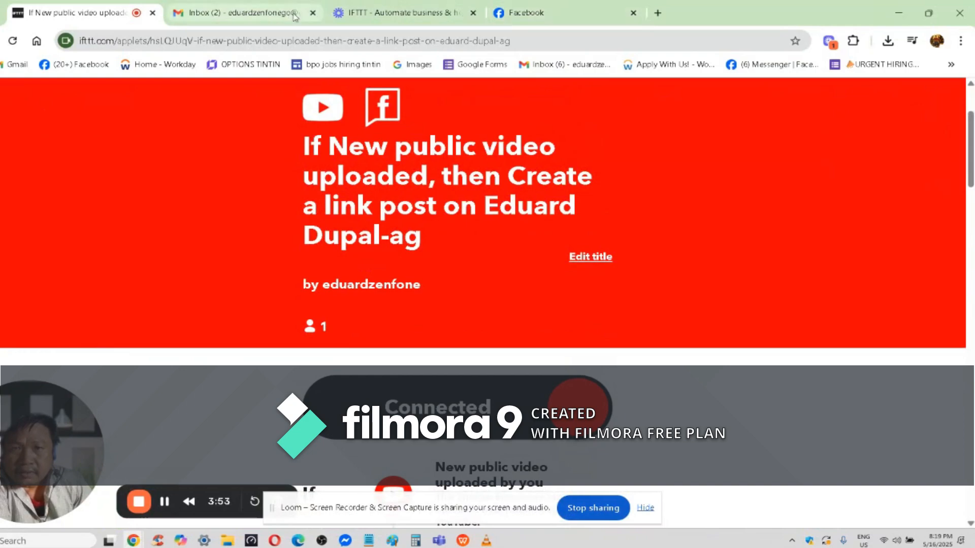
Switch to the connected Facebook Page, look through its intro and recent posts, and return to the Applet page in IFTTT.
left_click(540, 15)
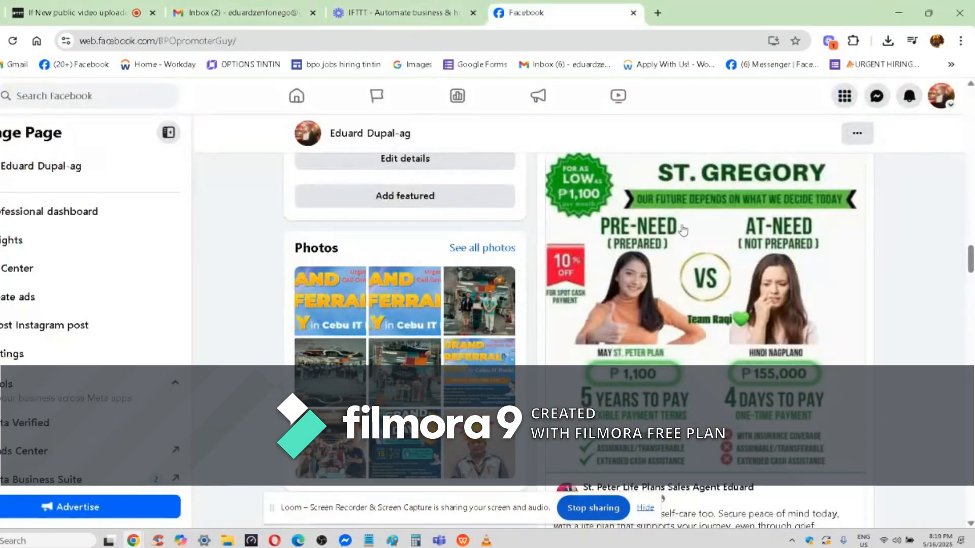
scroll(682, 230, "up", 2)
scroll(620, 199, "up", 6)
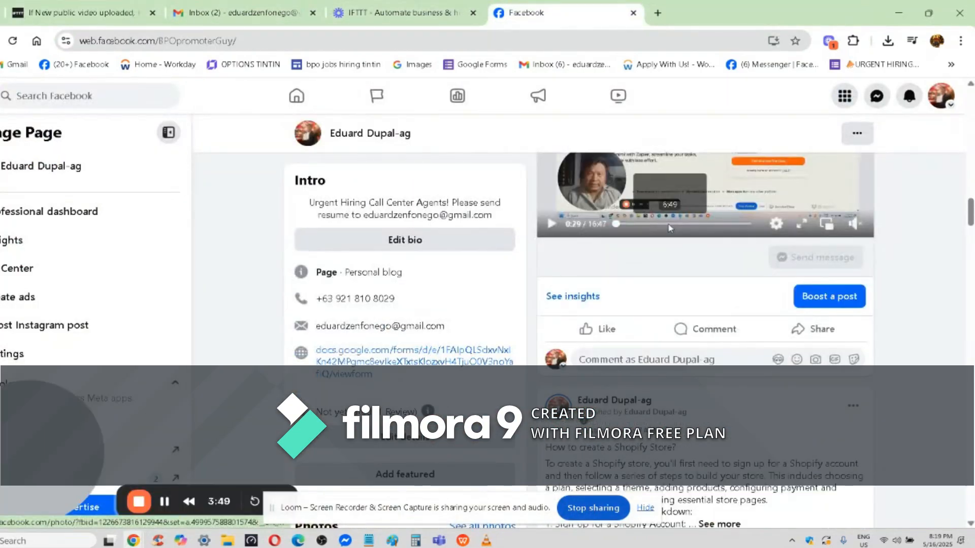
scroll(669, 224, "up", 3)
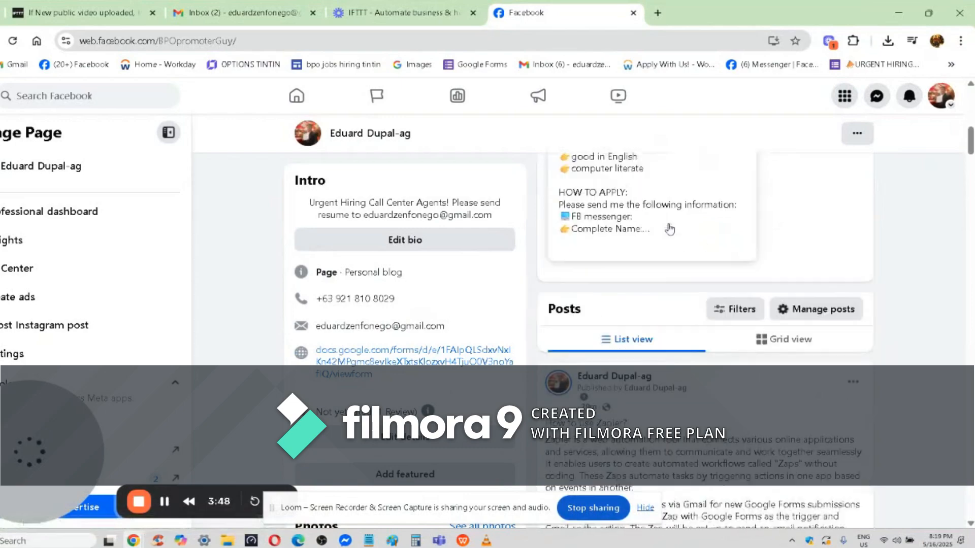
scroll(669, 229, "up", 10)
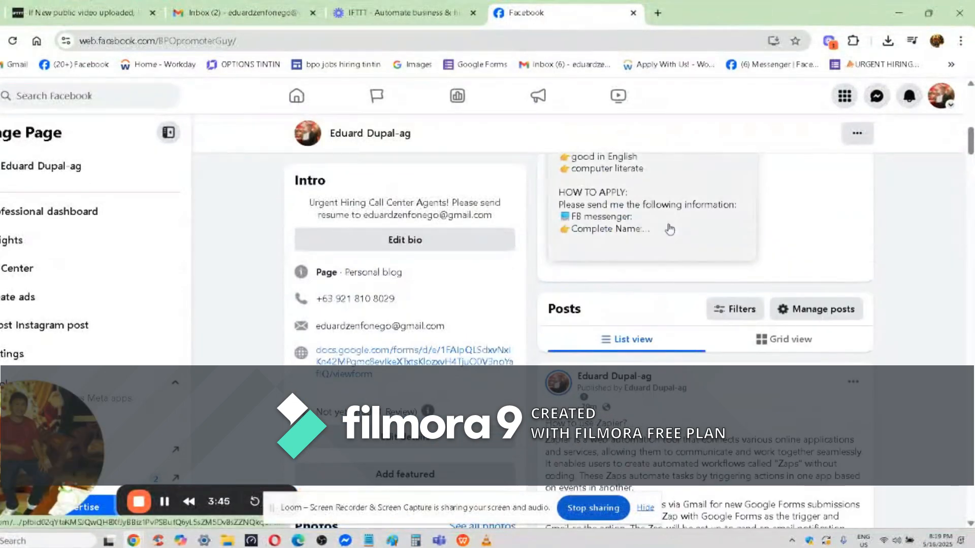
scroll(670, 229, "down", 12)
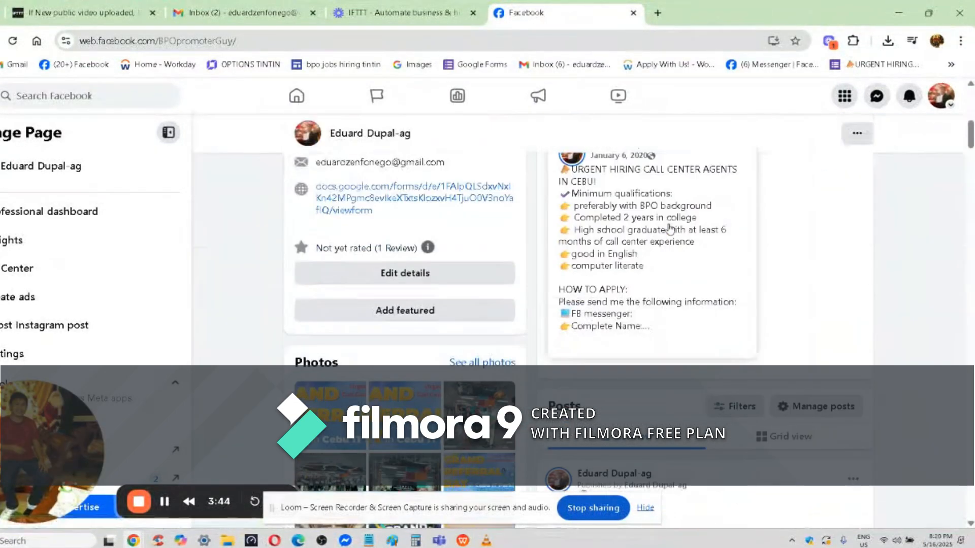
scroll(669, 228, "down", 10)
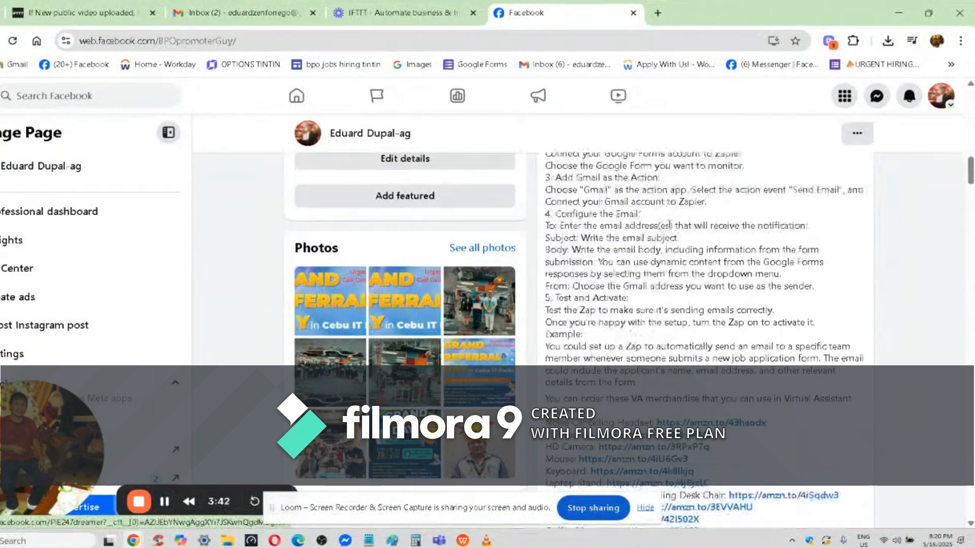
left_click(85, 16)
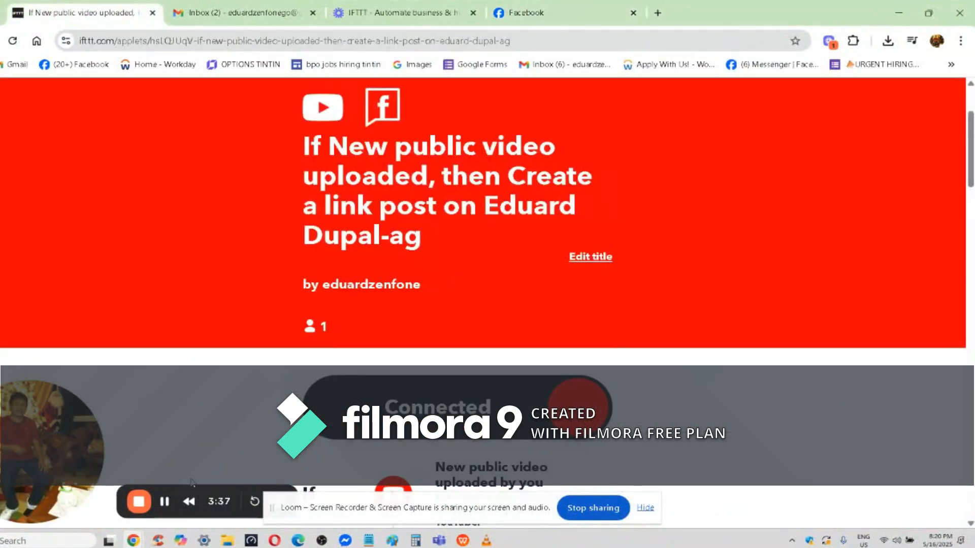
left_click(140, 502)
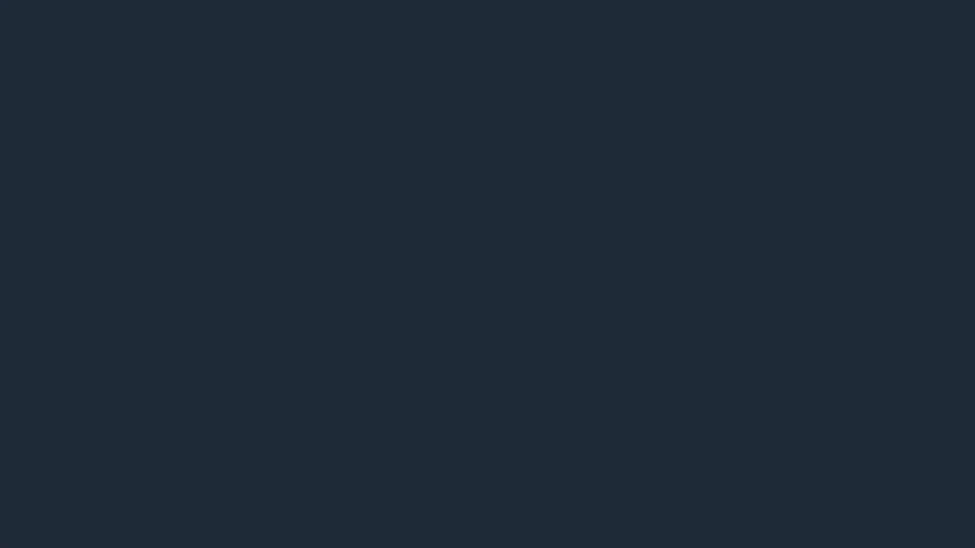